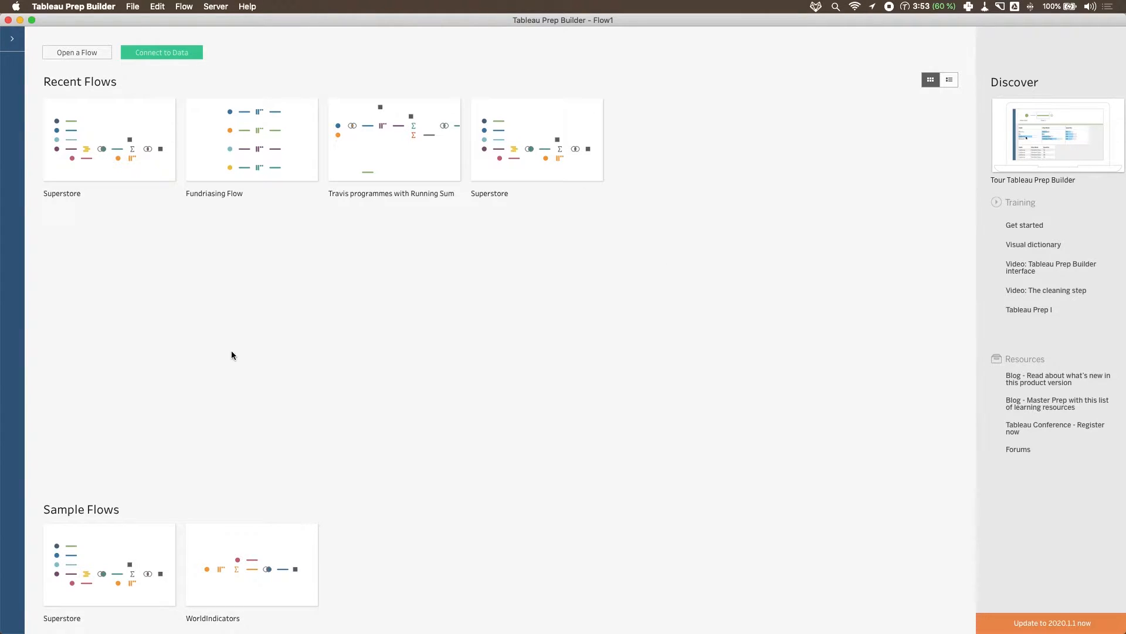
Open the Superstore sample flow and check the installed Tableau Prep Builder version.
left_click(106, 581)
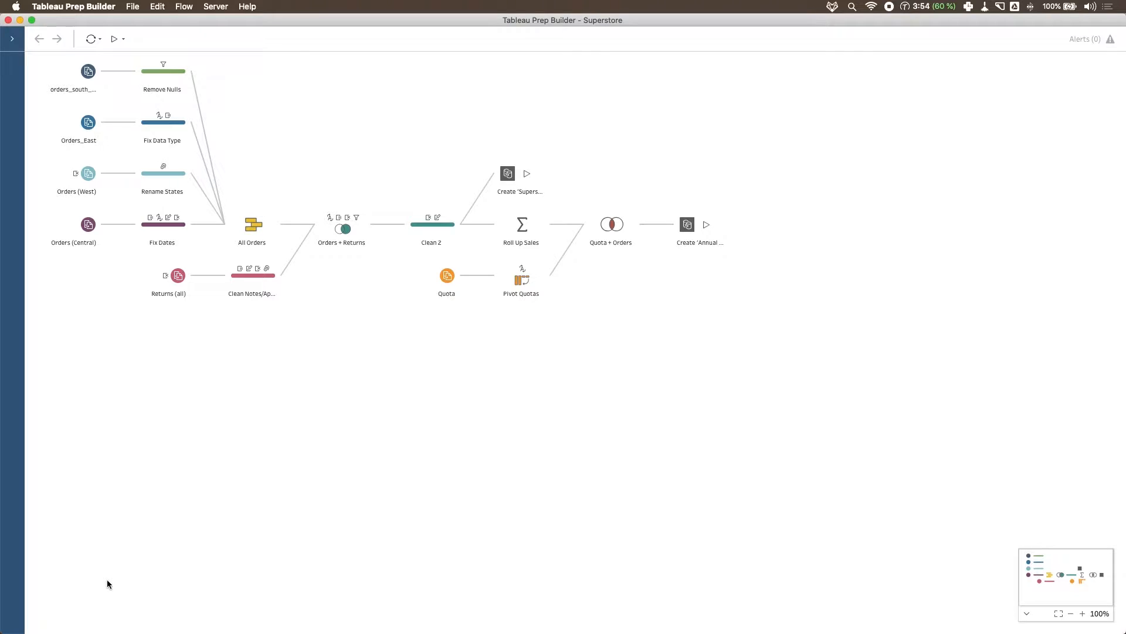
left_click(73, 6)
left_click(141, 39)
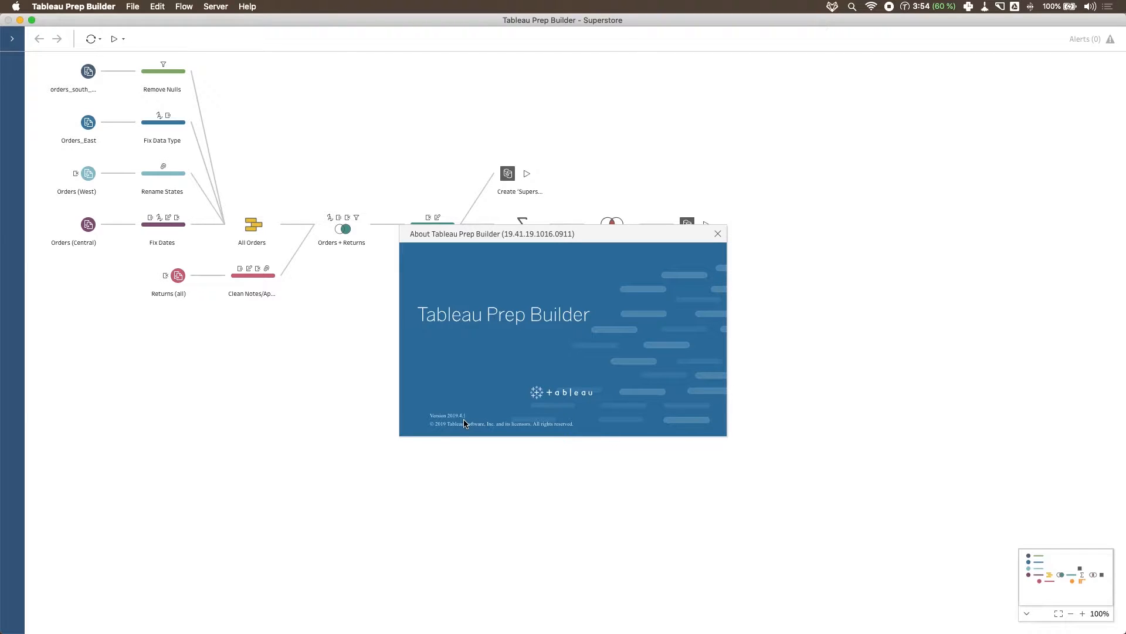
left_click(717, 234)
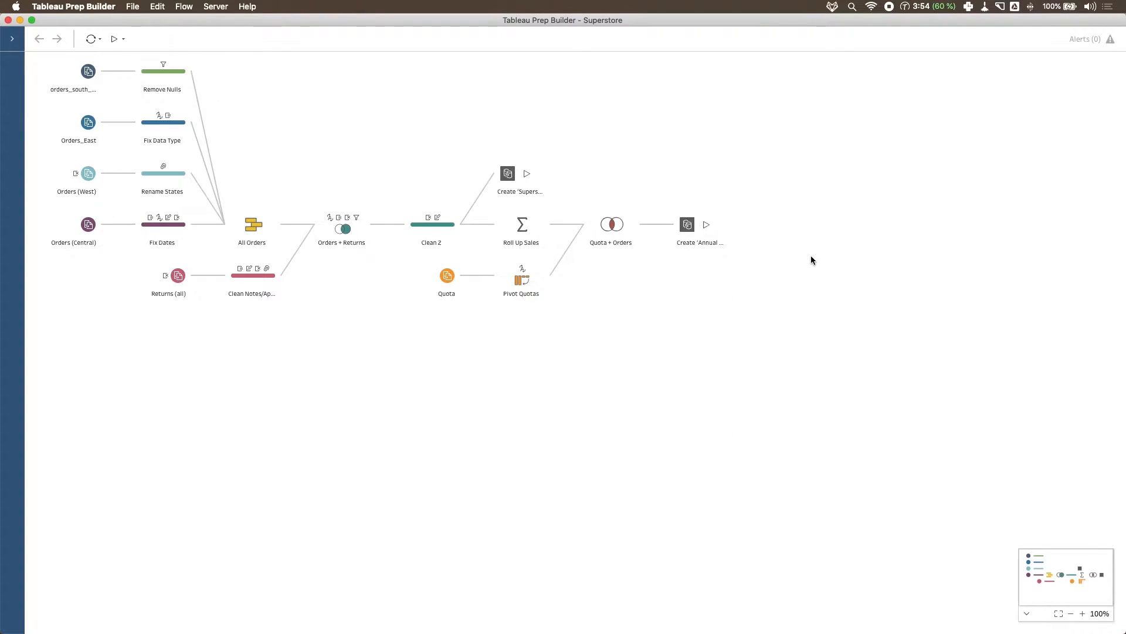
Remove the Quota input and every step after Clean 2, including Roll Up Sales, Pivot Quotas, Quota + Orders and both outputs.
left_click_drag(777, 396, 482, 153)
right_click(520, 189)
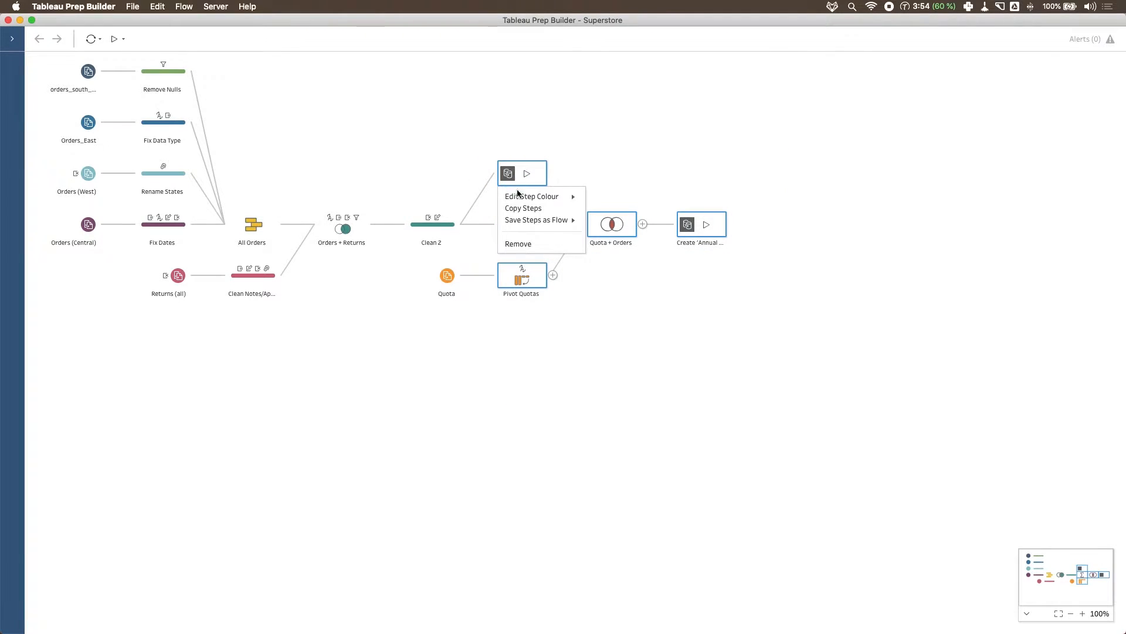
left_click(531, 244)
left_click_drag(481, 320, 411, 258)
right_click(440, 159)
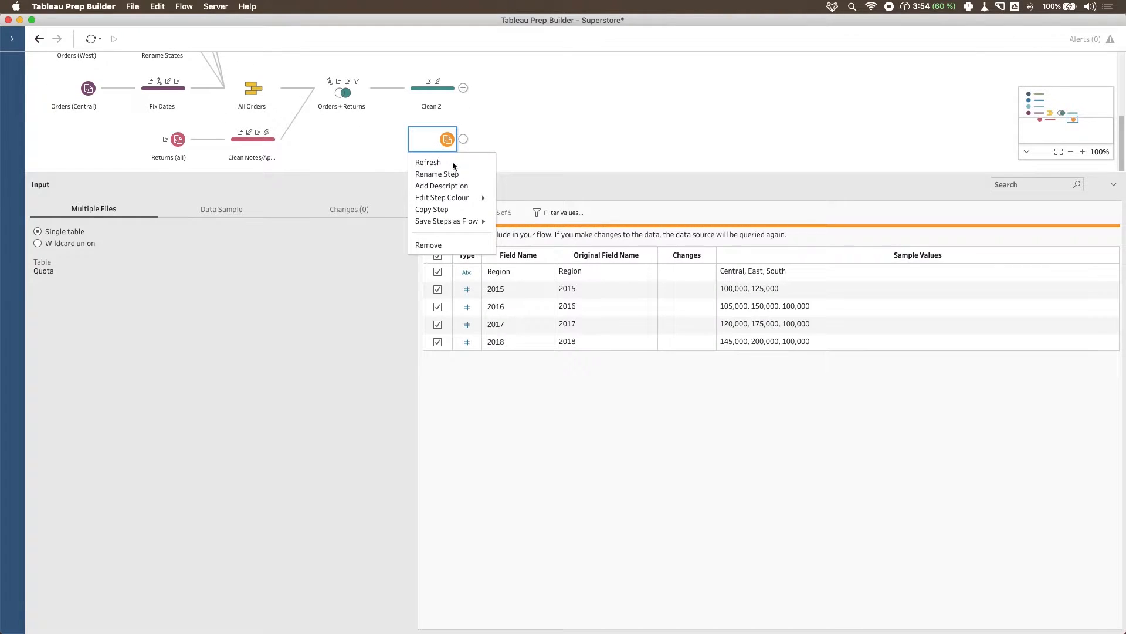
left_click(468, 245)
left_click(580, 298)
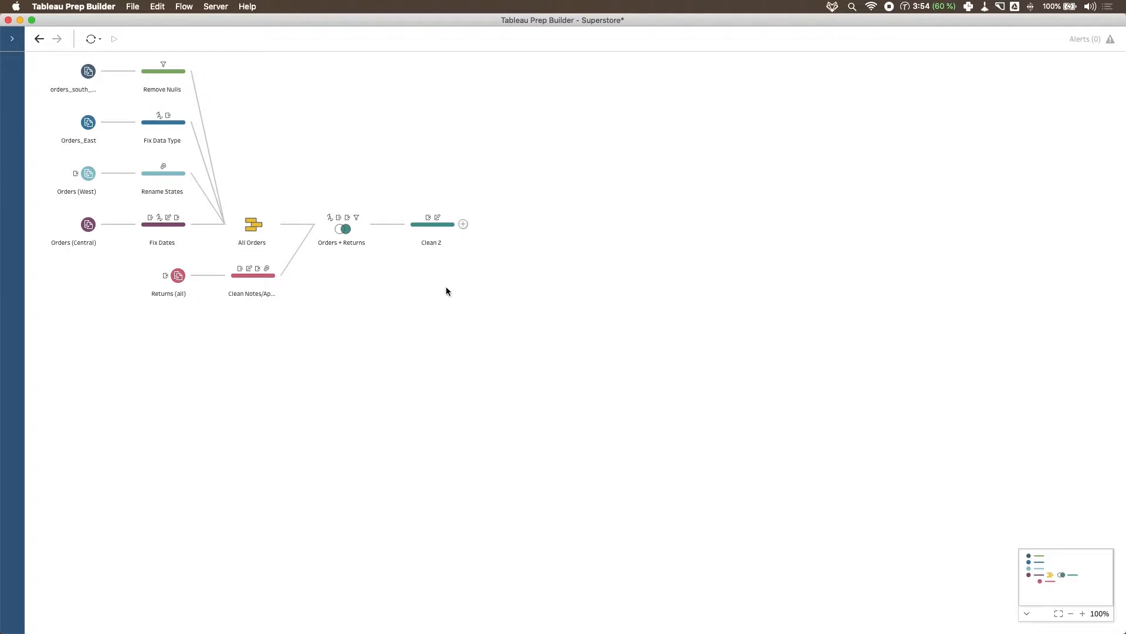
Add a cleaning step after Clean 2 and expand its list of changes.
left_click(463, 224)
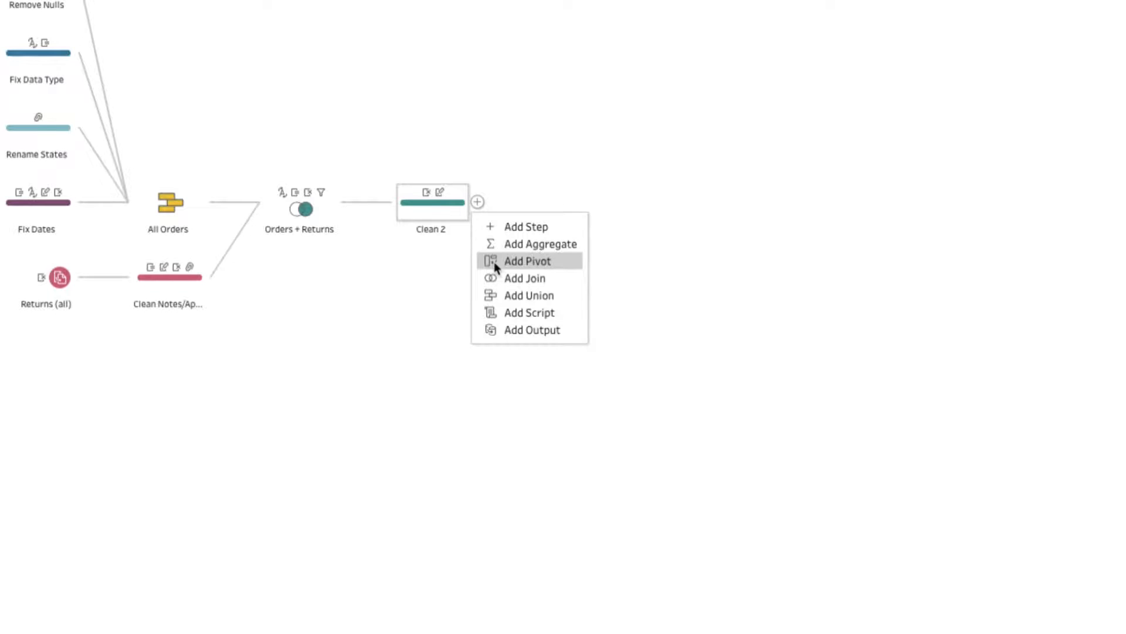
left_click(553, 226)
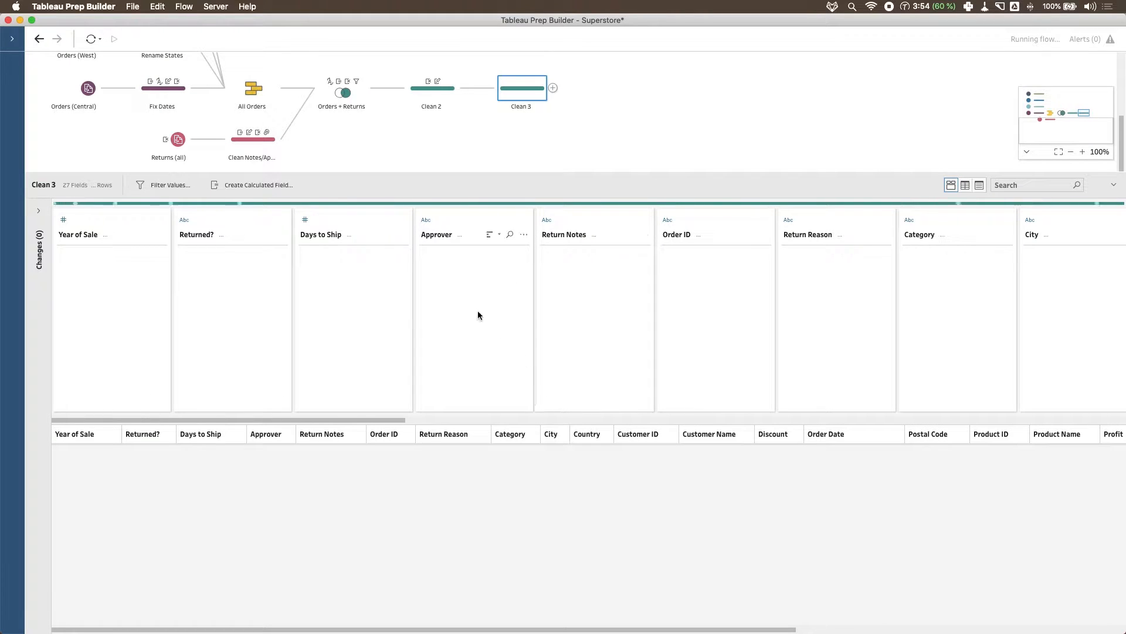
left_click(38, 211)
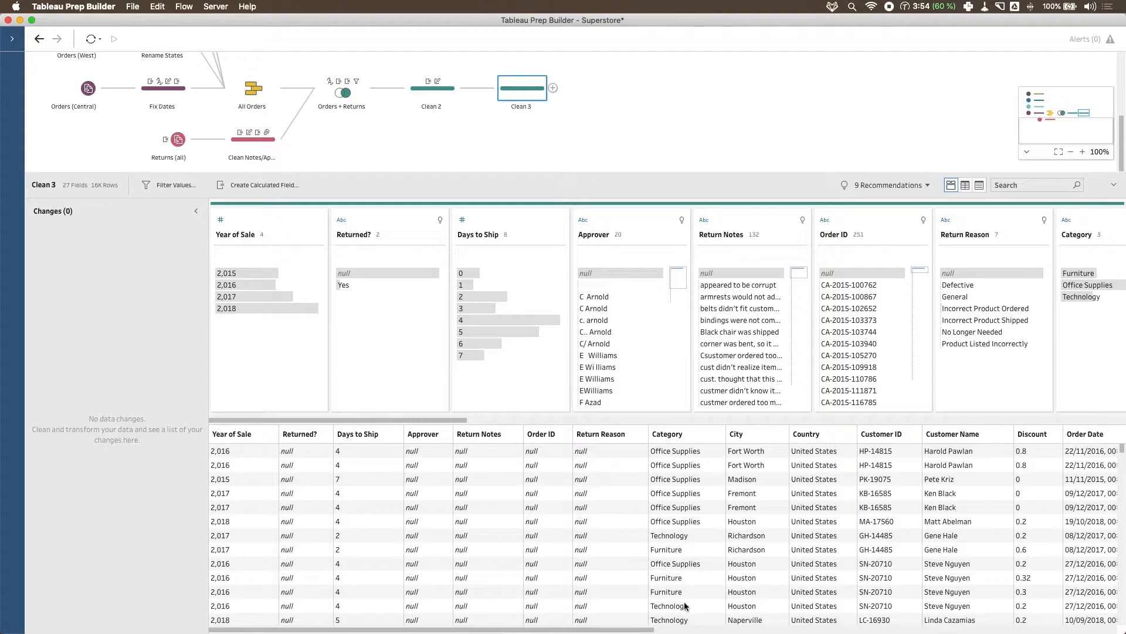
Show the new cleaning step as a field list and remove Returned?, Days to Ship, Approver, Return Notes, Order ID and Return Reason.
left_click_drag(638, 630, 1114, 627)
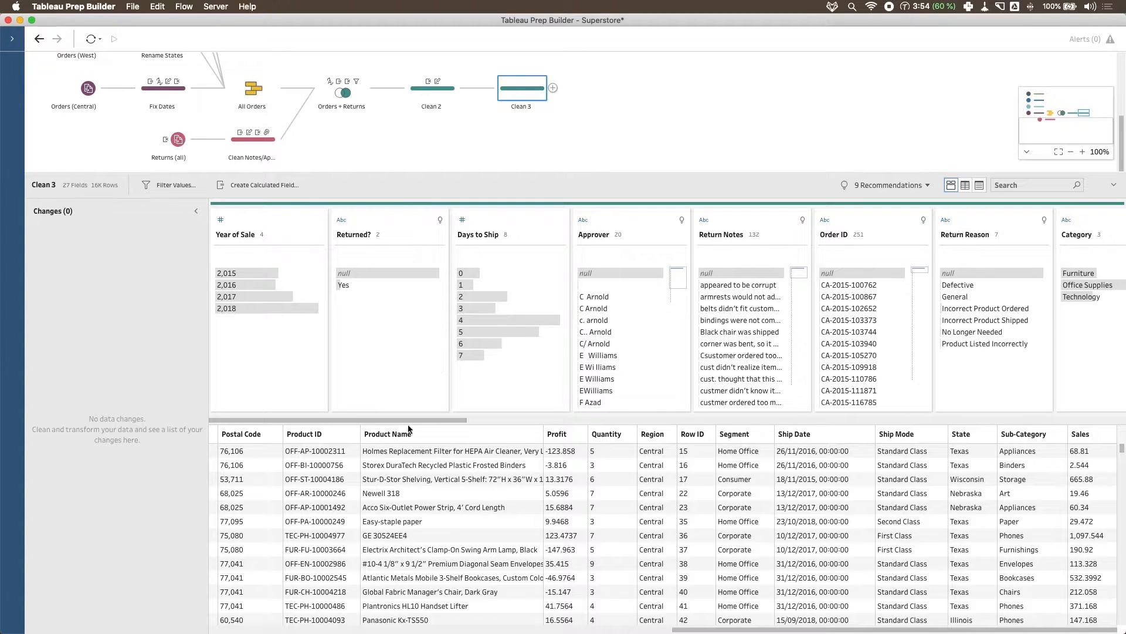
left_click_drag(410, 420, 821, 424)
left_click_drag(535, 433, 262, 428)
left_click(979, 185)
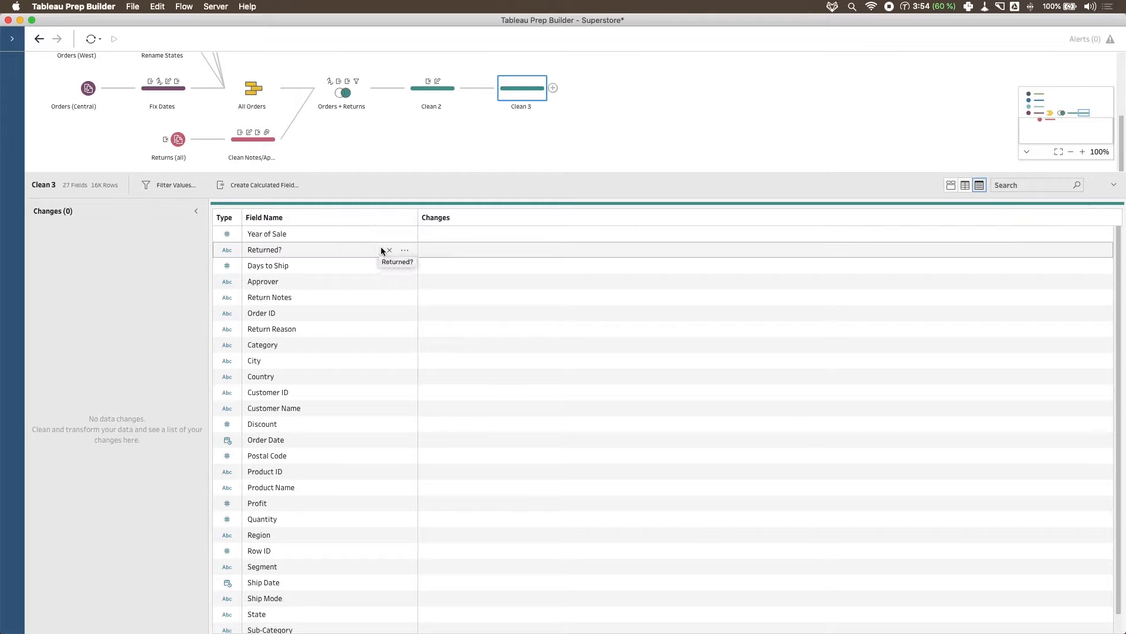
left_click(390, 250)
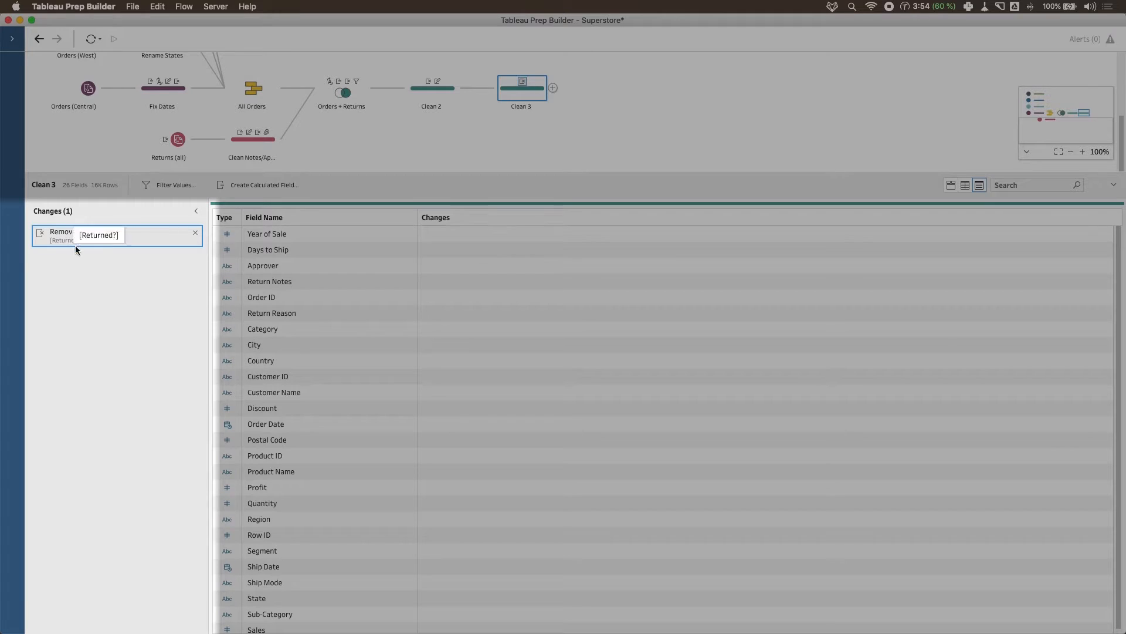
left_click(388, 250)
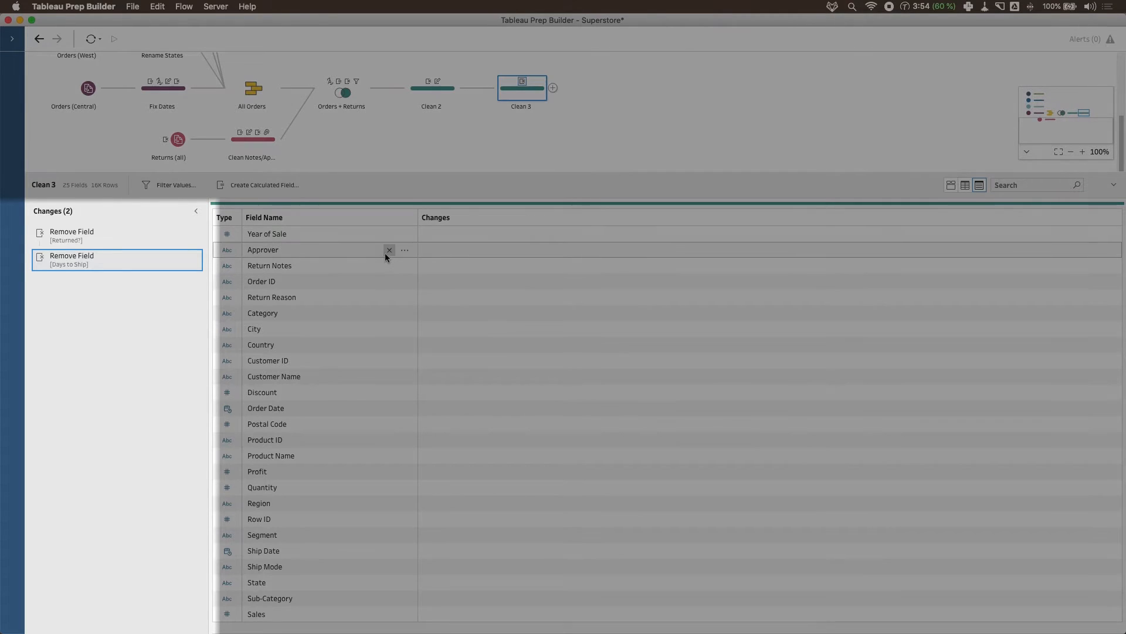
left_click(388, 251)
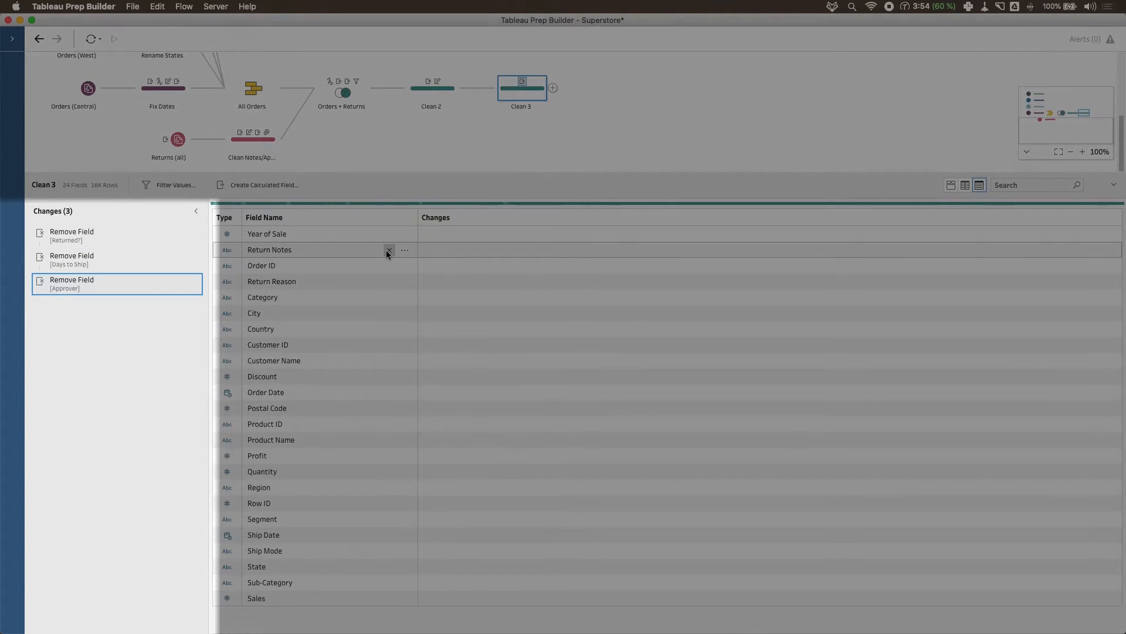
left_click(387, 251)
left_click(388, 250)
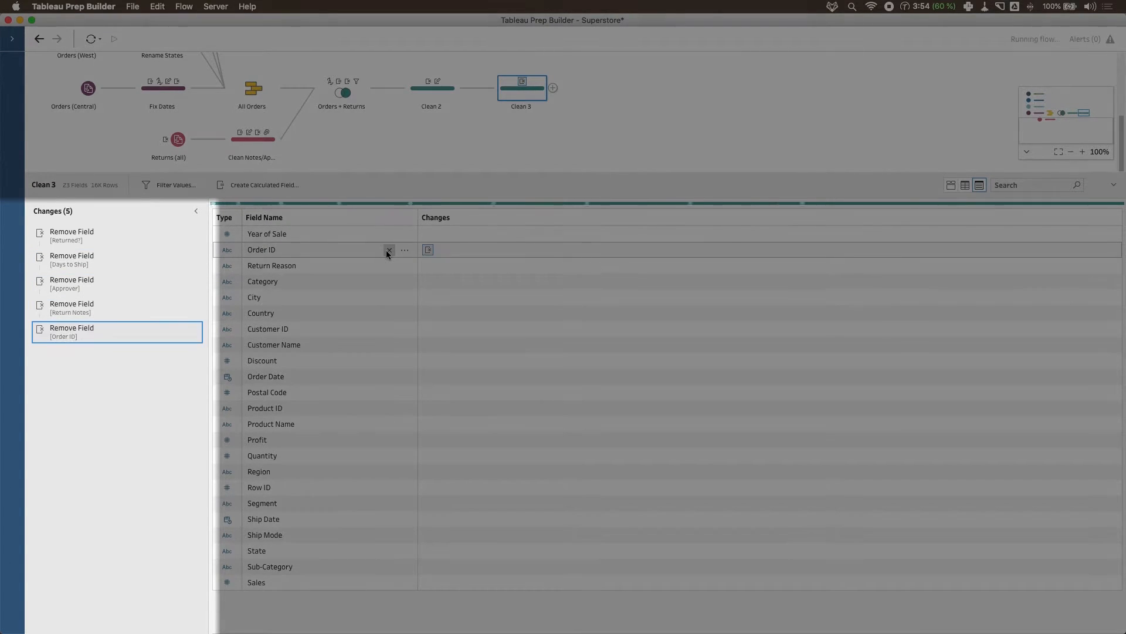
left_click(388, 251)
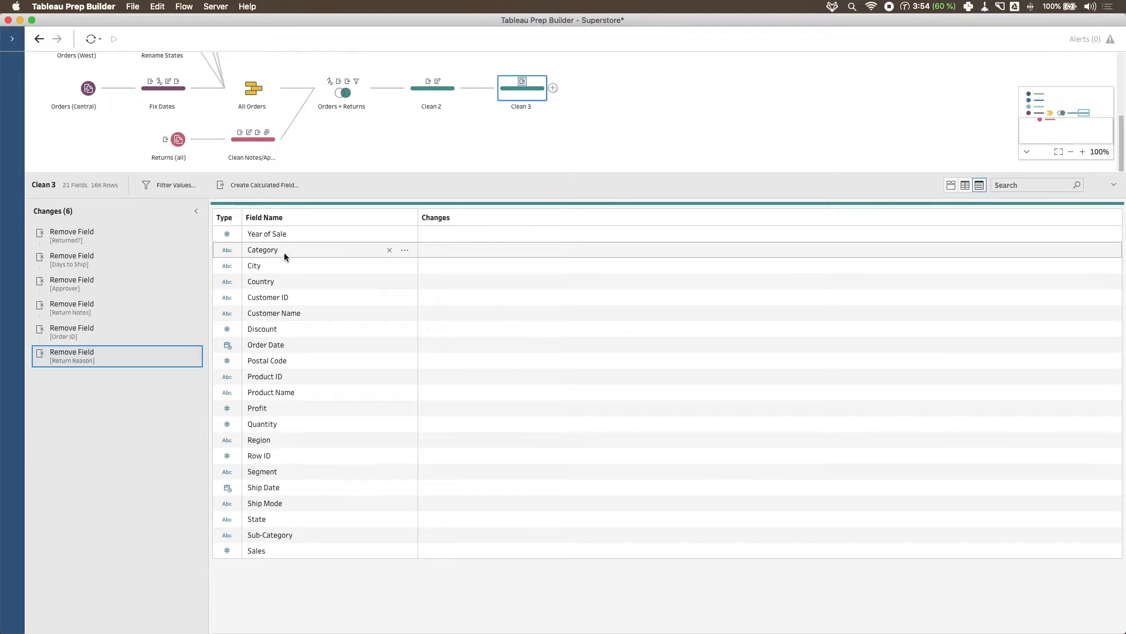
Remove the Category, City, Country and Customer ID fields, and restore Category by deleting its removal from the changes.
left_click(389, 250)
left_click(390, 250)
left_click(390, 250)
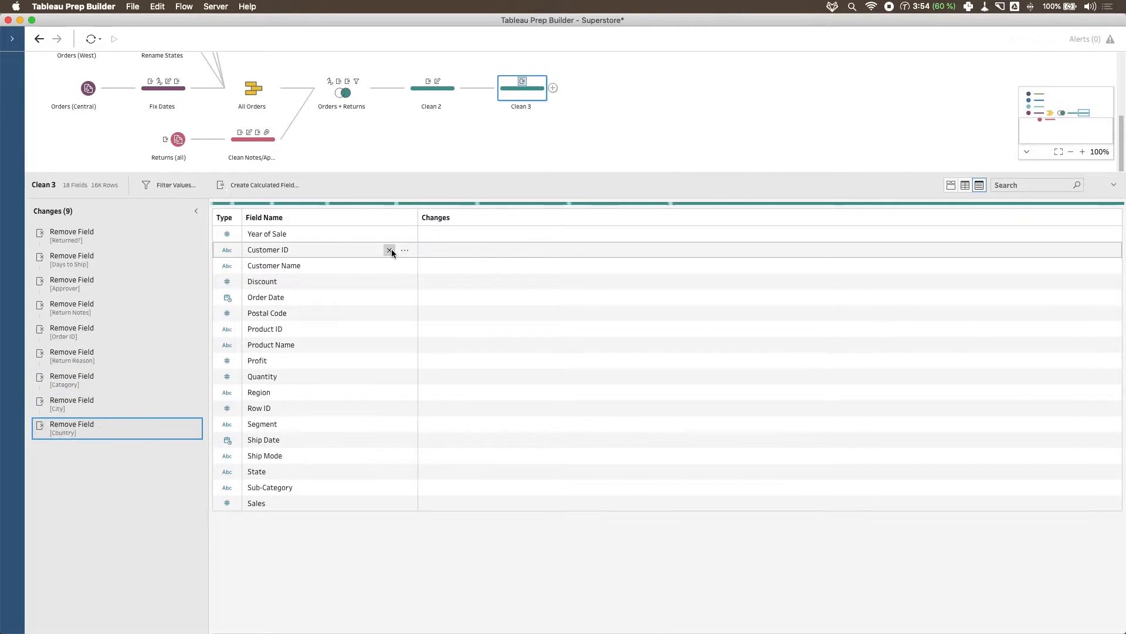
left_click(390, 250)
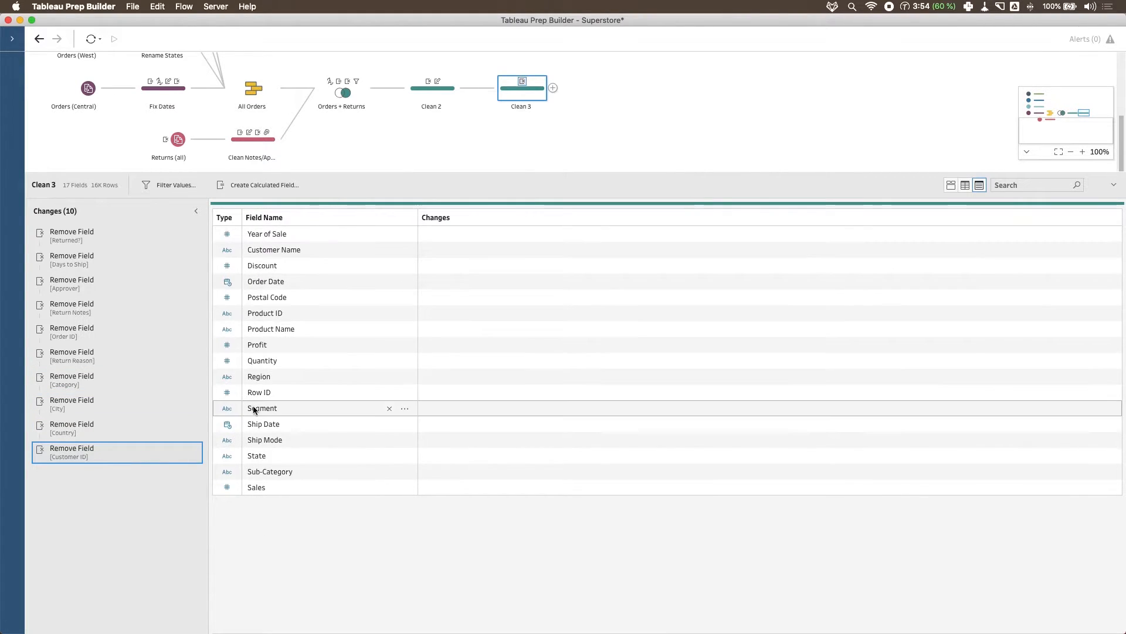
left_click(196, 378)
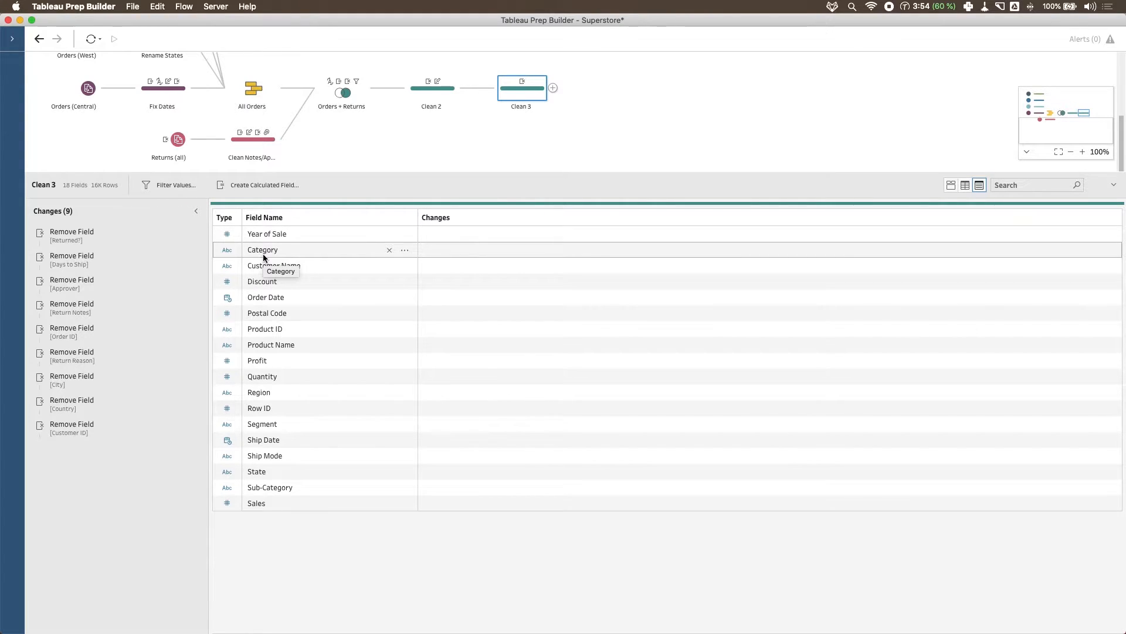
Remove the Customer Name, Discount, Postal Code, Product ID, Product Name and Region fields from the new cleaning step.
left_click(389, 265)
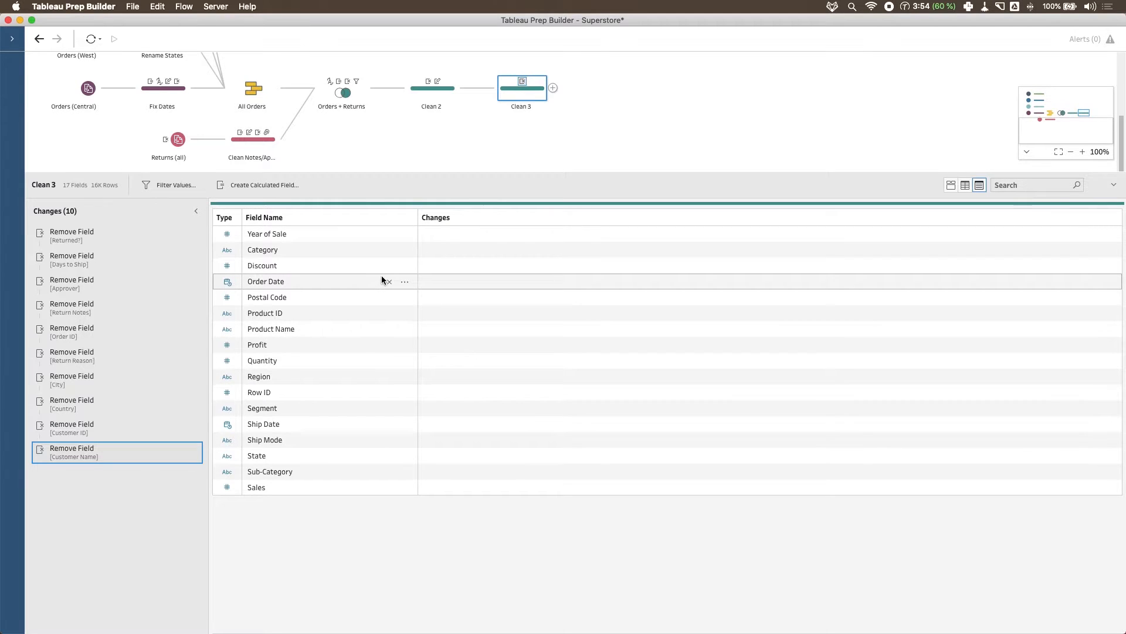
left_click(389, 266)
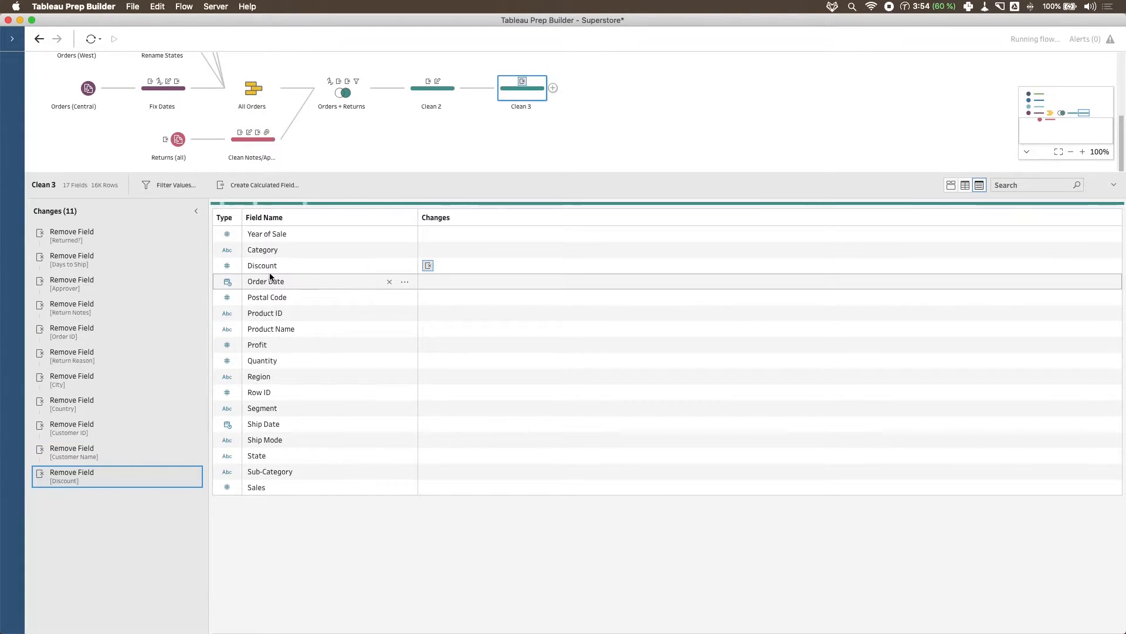
left_click(389, 282)
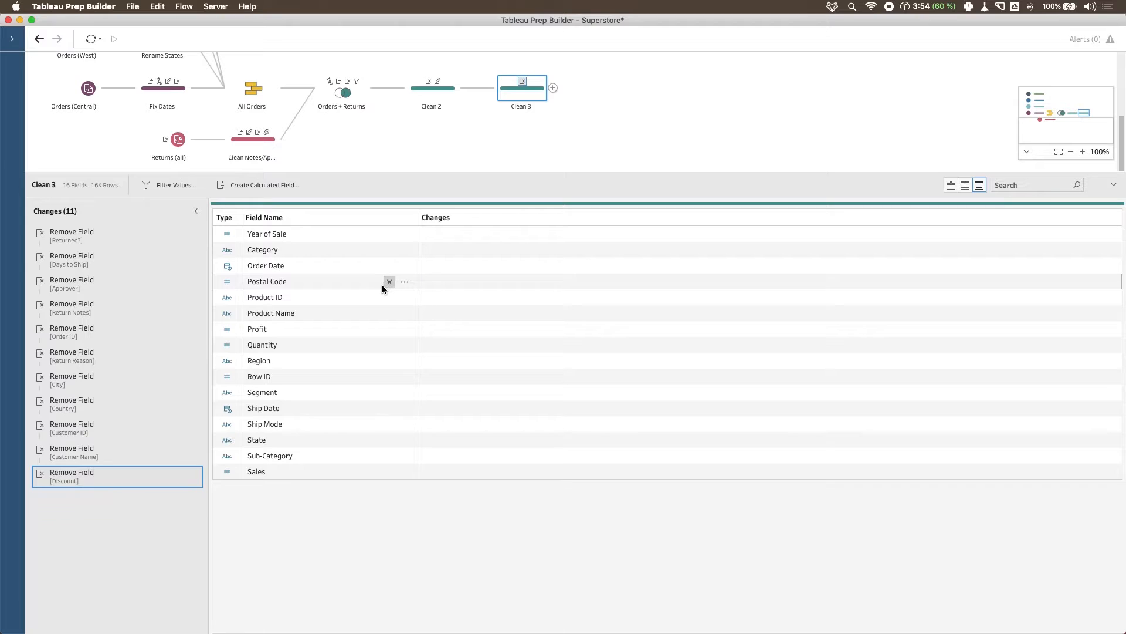
left_click(389, 282)
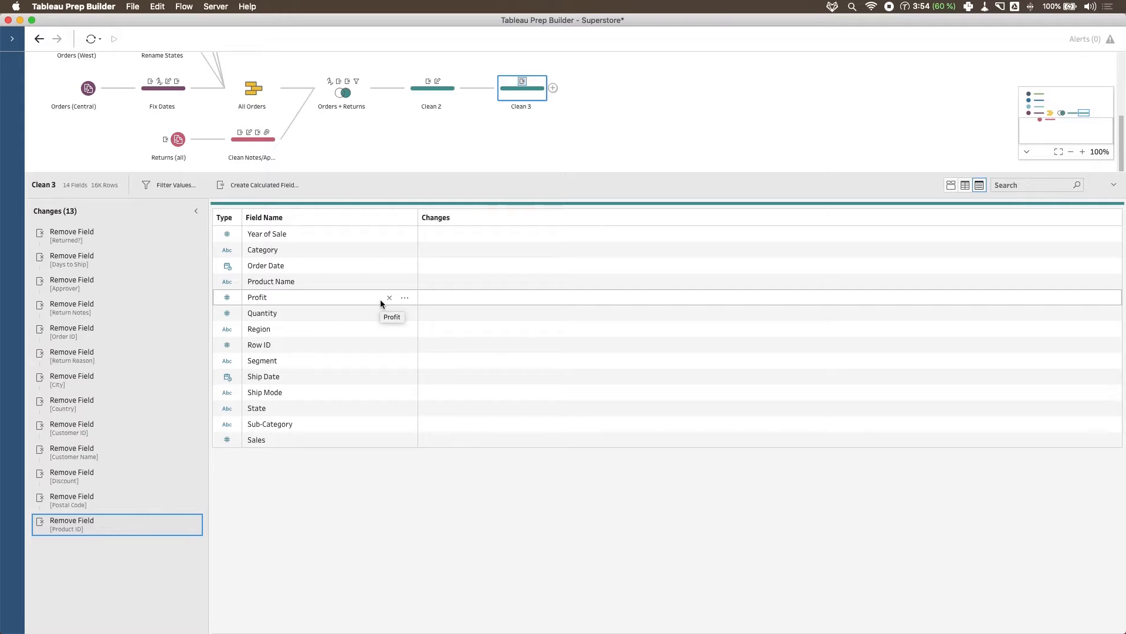
left_click(389, 281)
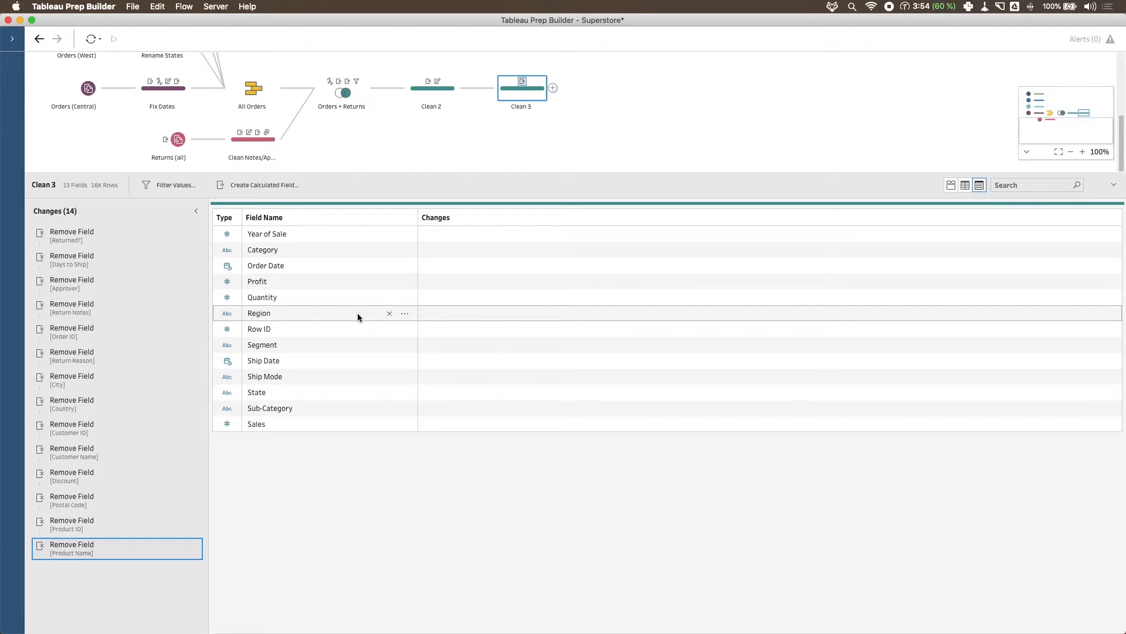
left_click(389, 312)
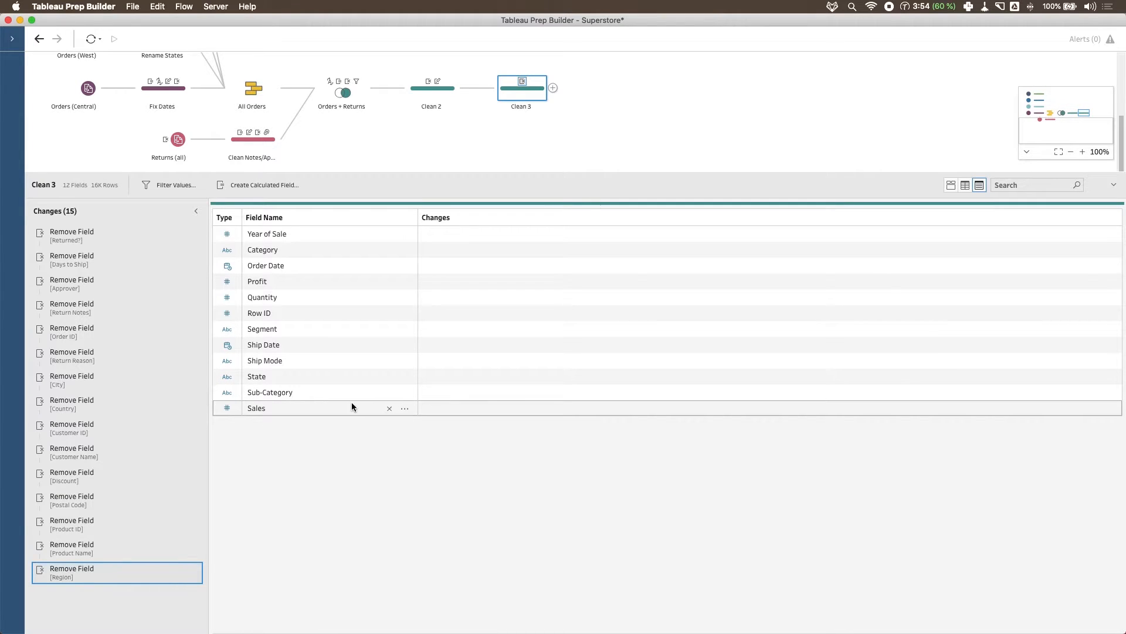
Remove the State, Ship Mode, Ship Date, Segment, Row ID, Quantity and Profit fields.
left_click(388, 377)
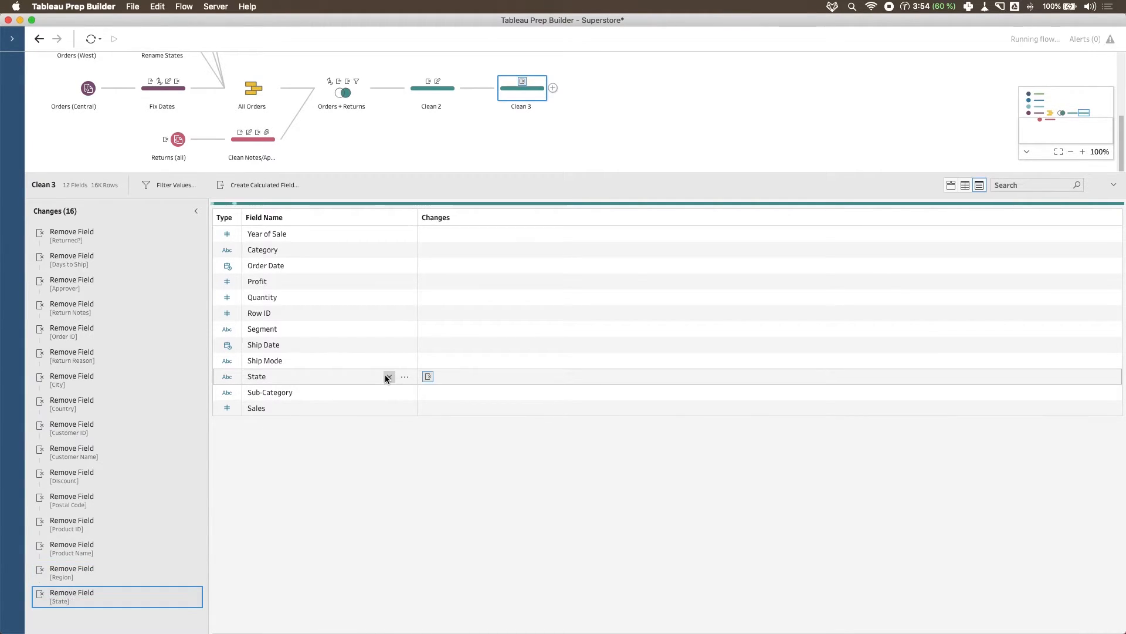
left_click(389, 360)
left_click(390, 344)
left_click(390, 329)
left_click(389, 313)
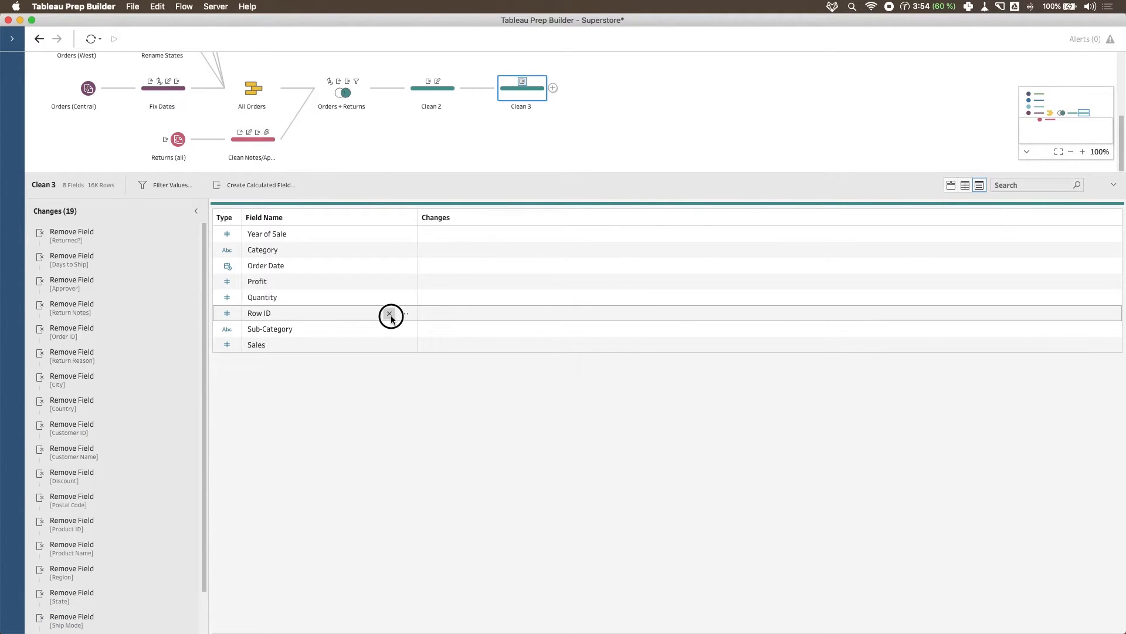
left_click(389, 297)
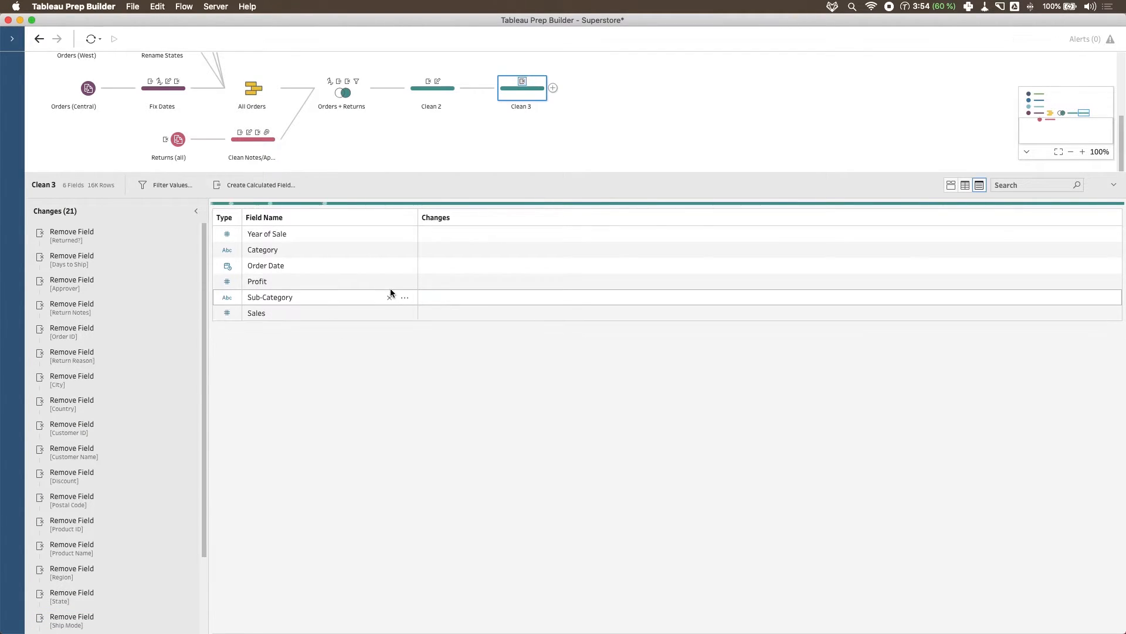
left_click(389, 281)
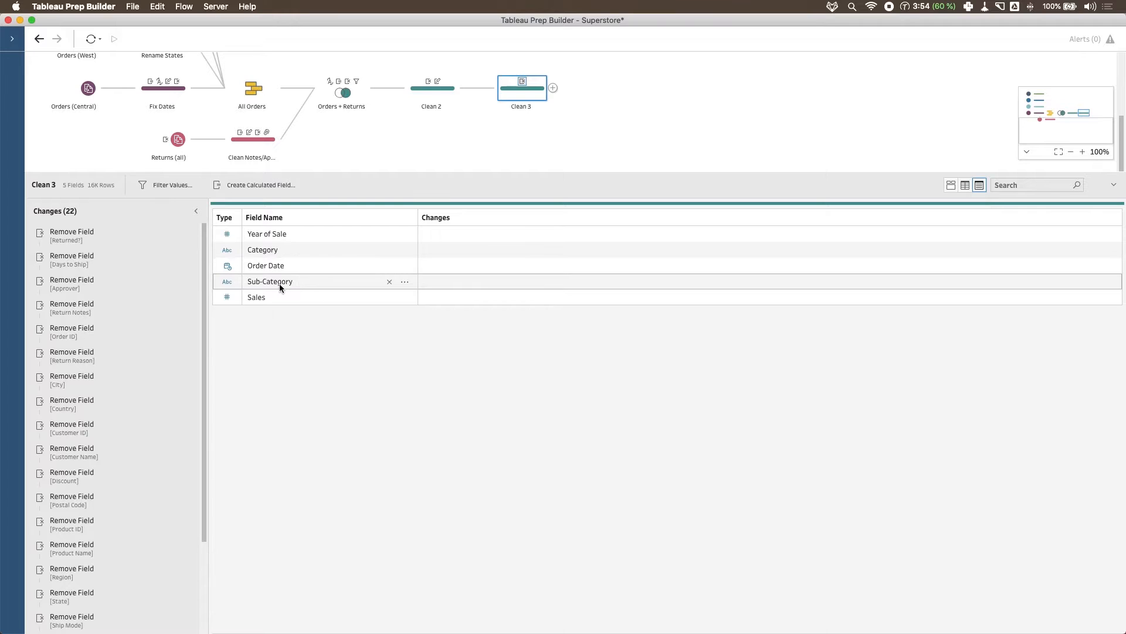
Return to the profile card view and change the Year of Sale data type to String.
left_click(951, 185)
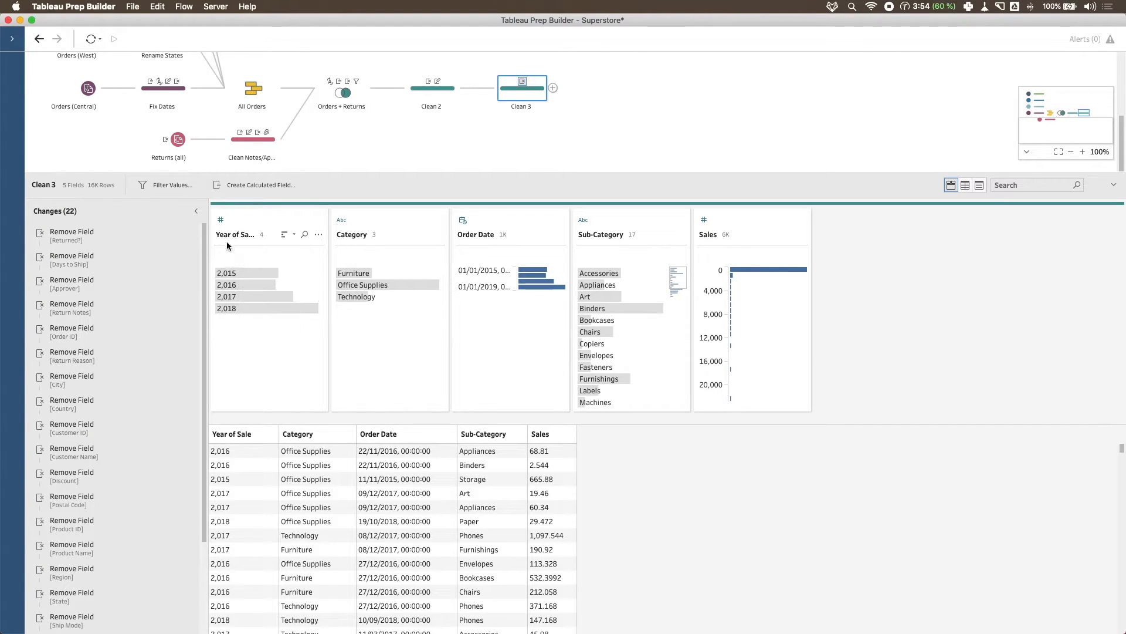
left_click(227, 224)
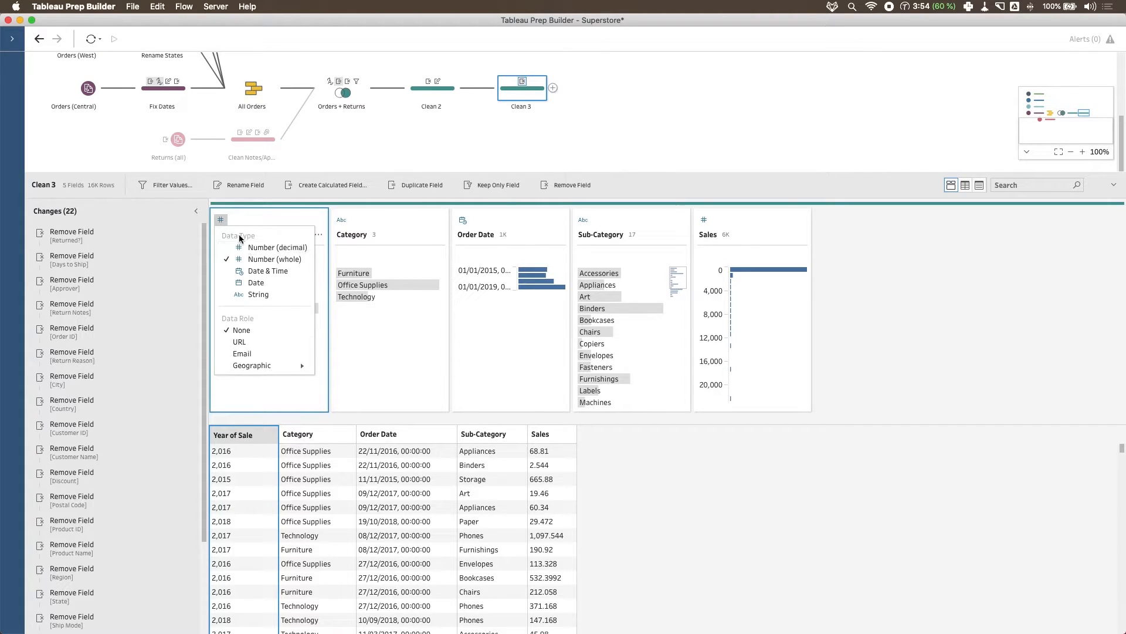
left_click(256, 295)
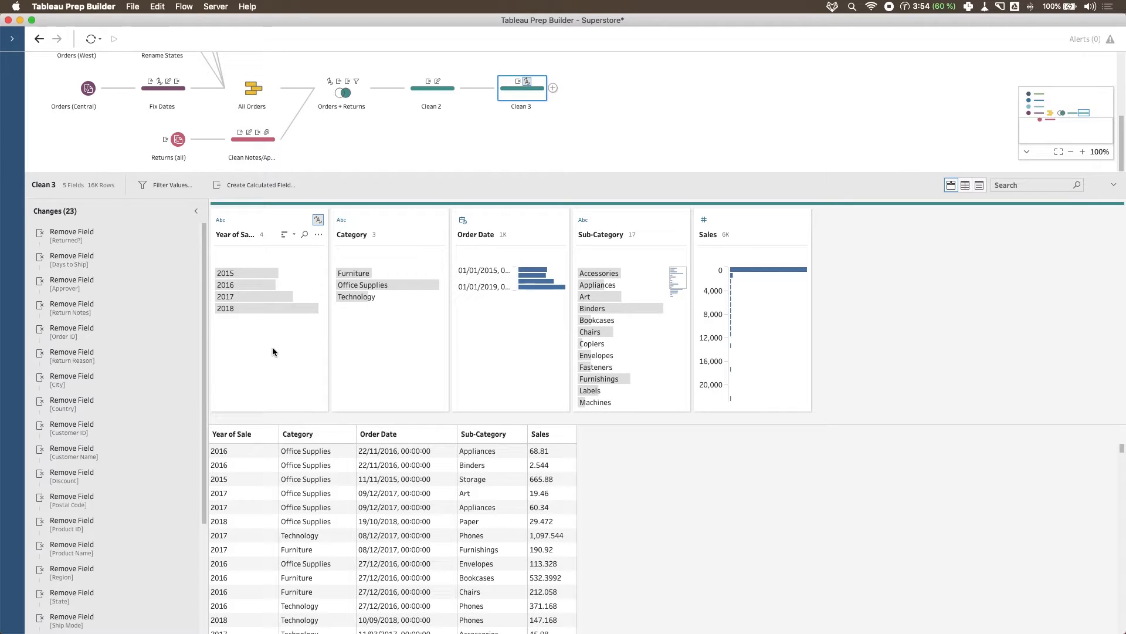
Move the Sub-Category field between Category and Order Date.
mouse_move(255, 293)
mouse_move(363, 284)
left_click_drag(613, 220, 448, 237)
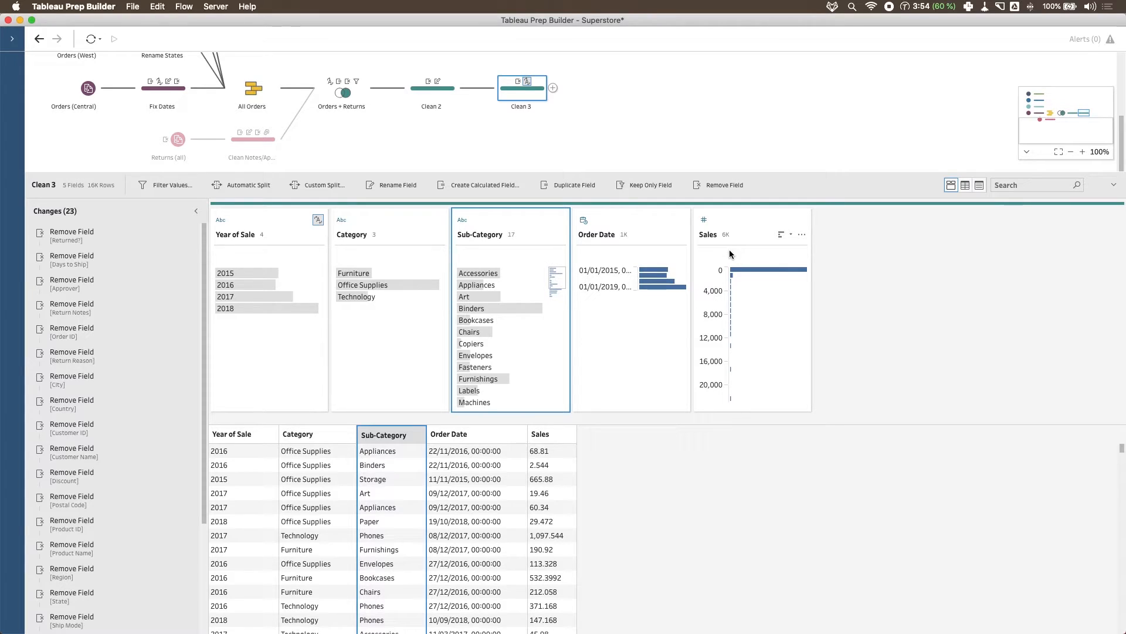
Highlight the records for 2018 and 2017 in Year of Sale, and clear the highlighting.
left_click(269, 309)
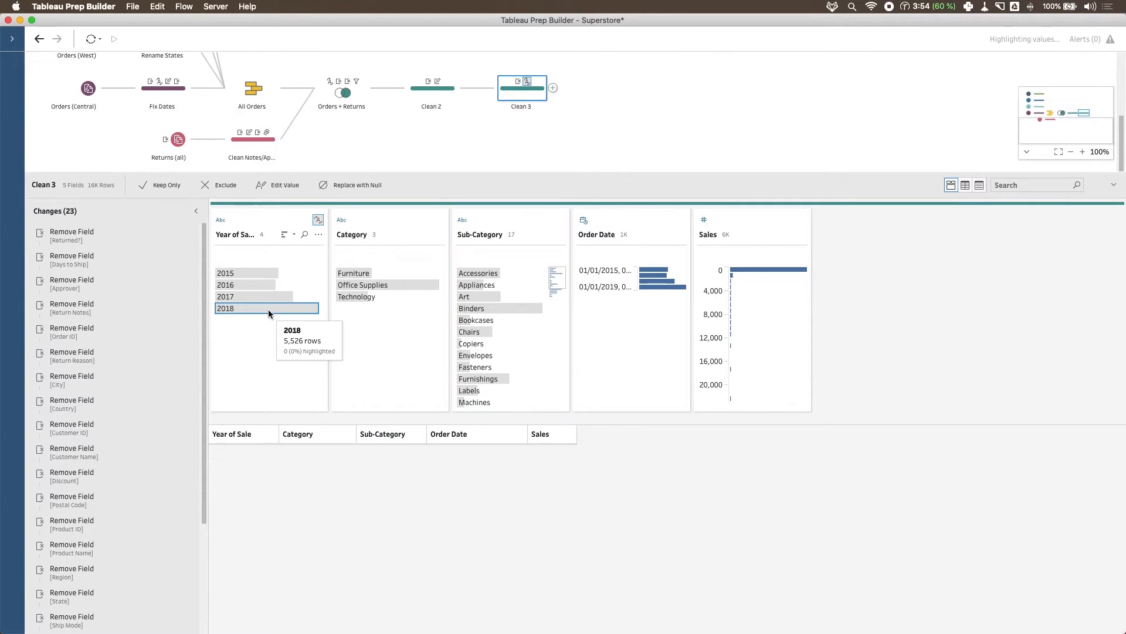
left_click(249, 294)
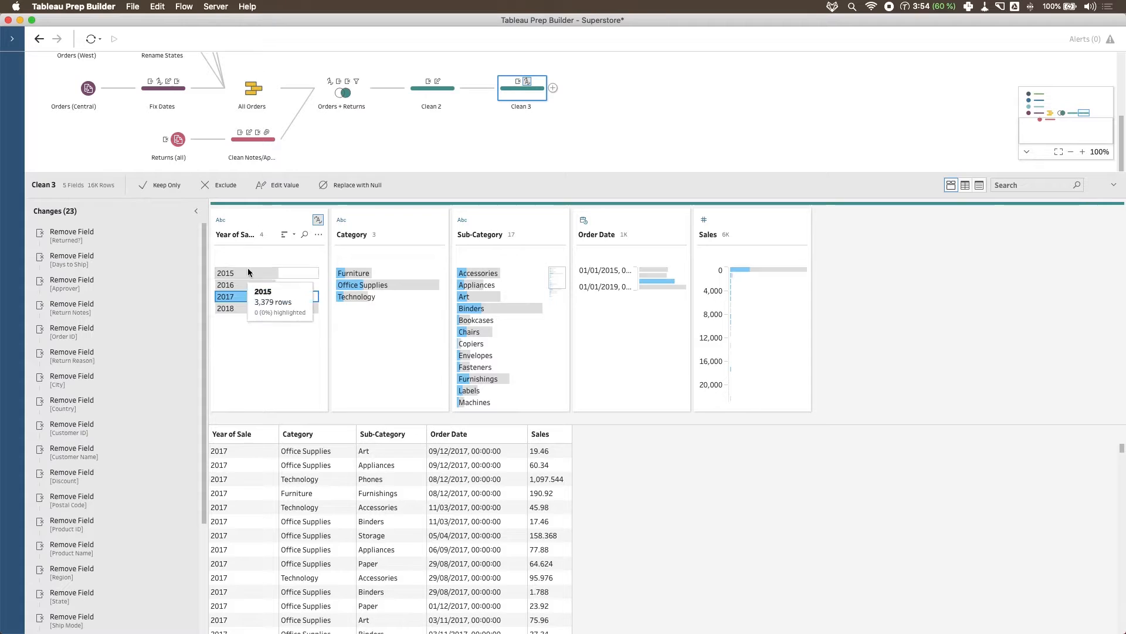
left_click(636, 358)
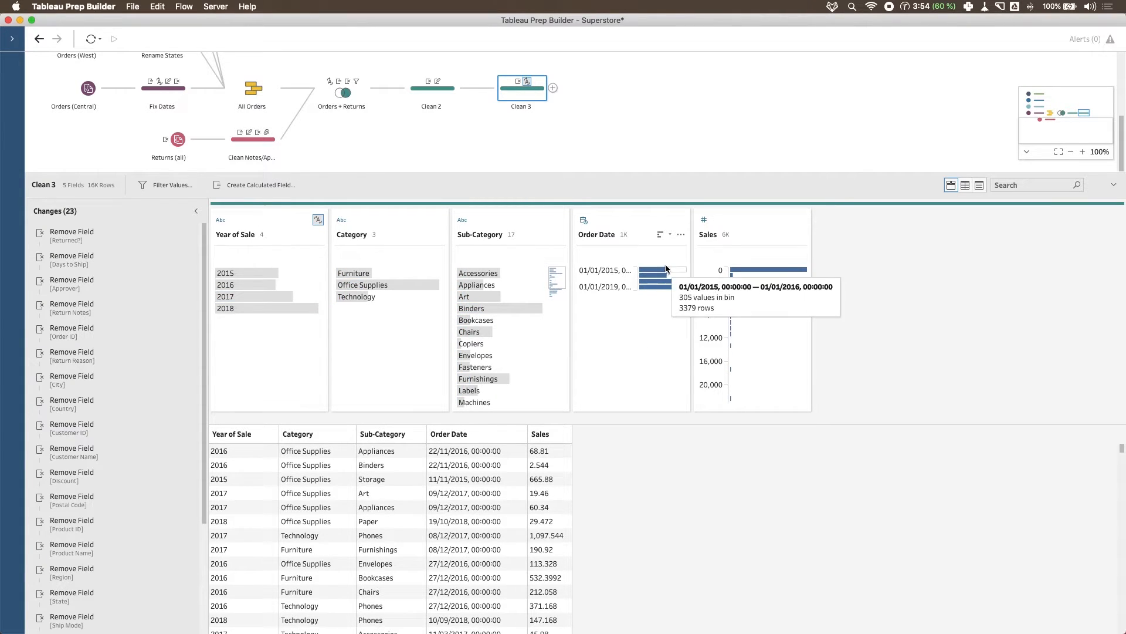
Start a calculated field based on Order Date and insert the DATEPART function from the Date functions.
left_click(607, 217)
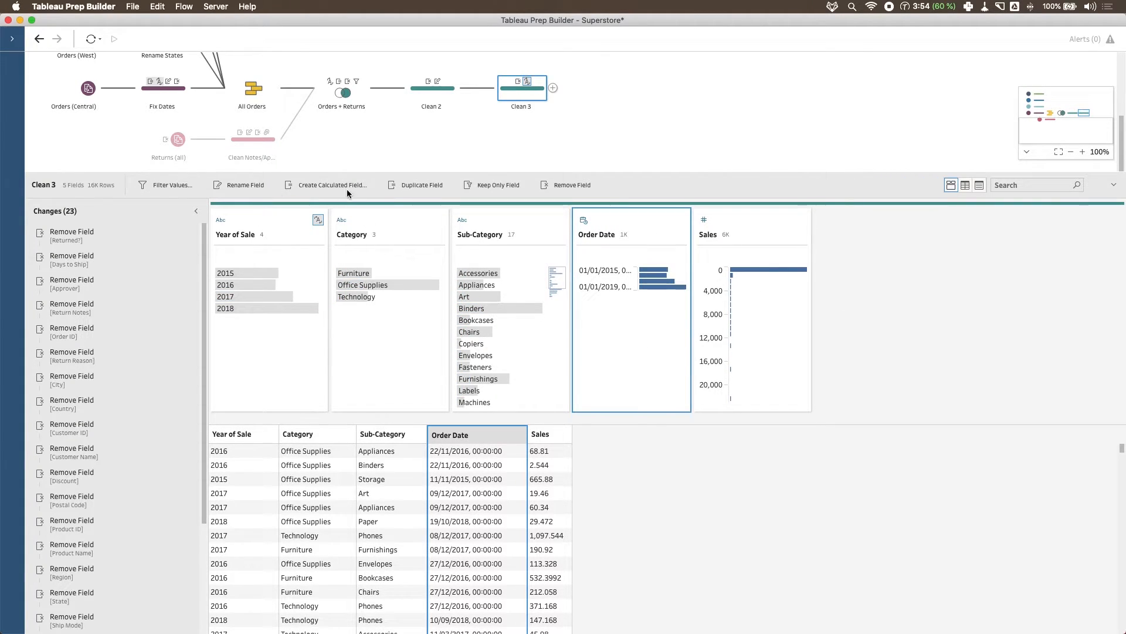
left_click(293, 185)
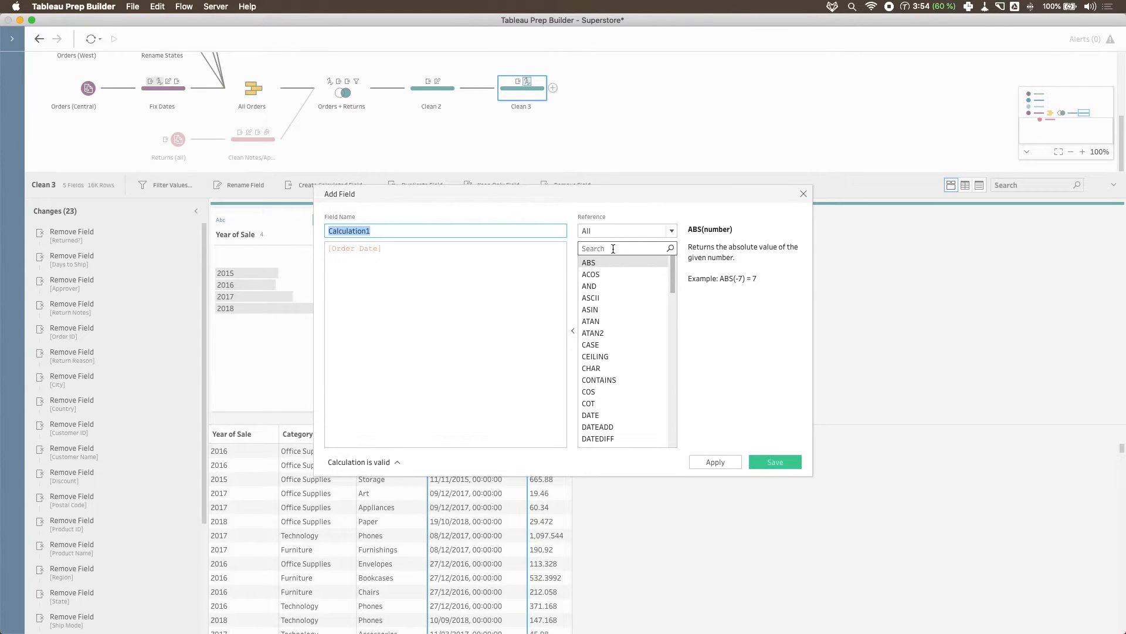
left_click(662, 232)
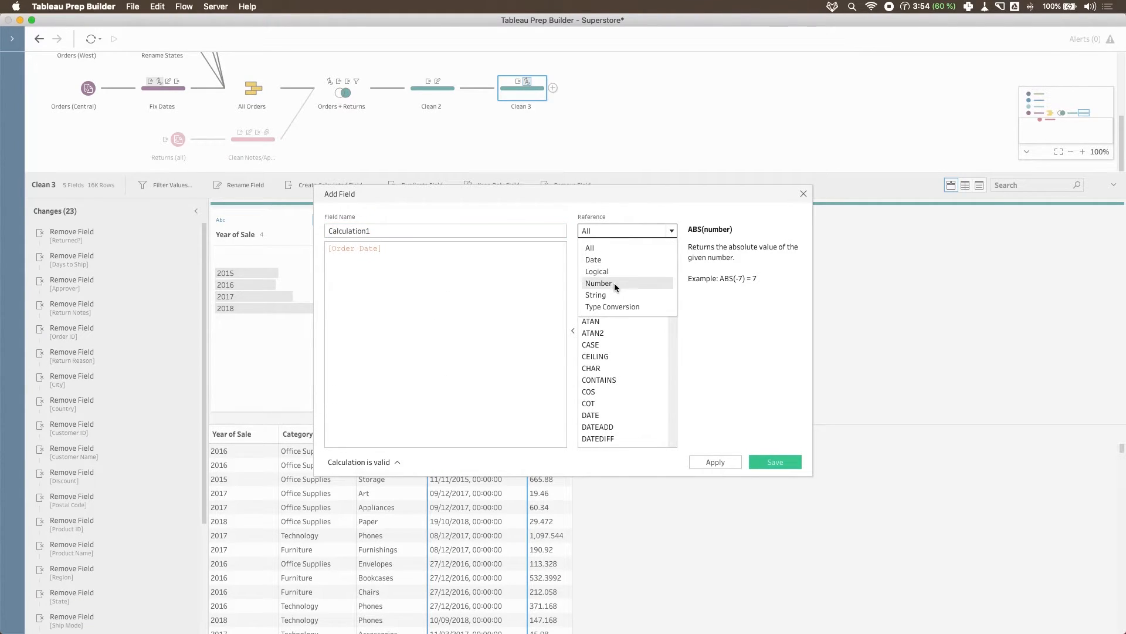
left_click(614, 259)
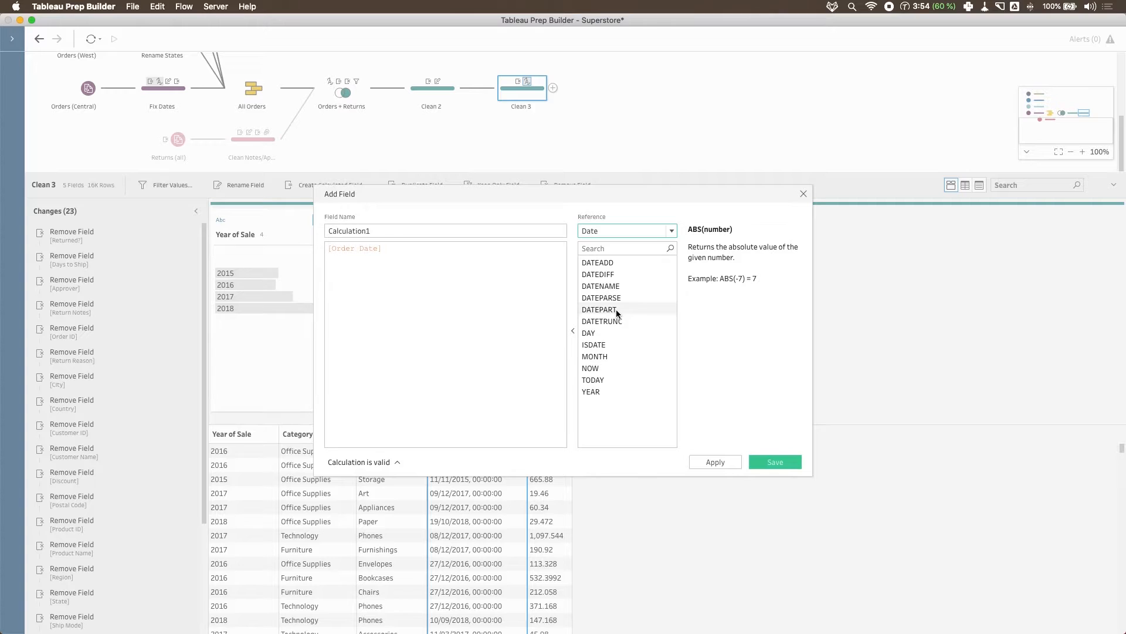
double_click(588, 310)
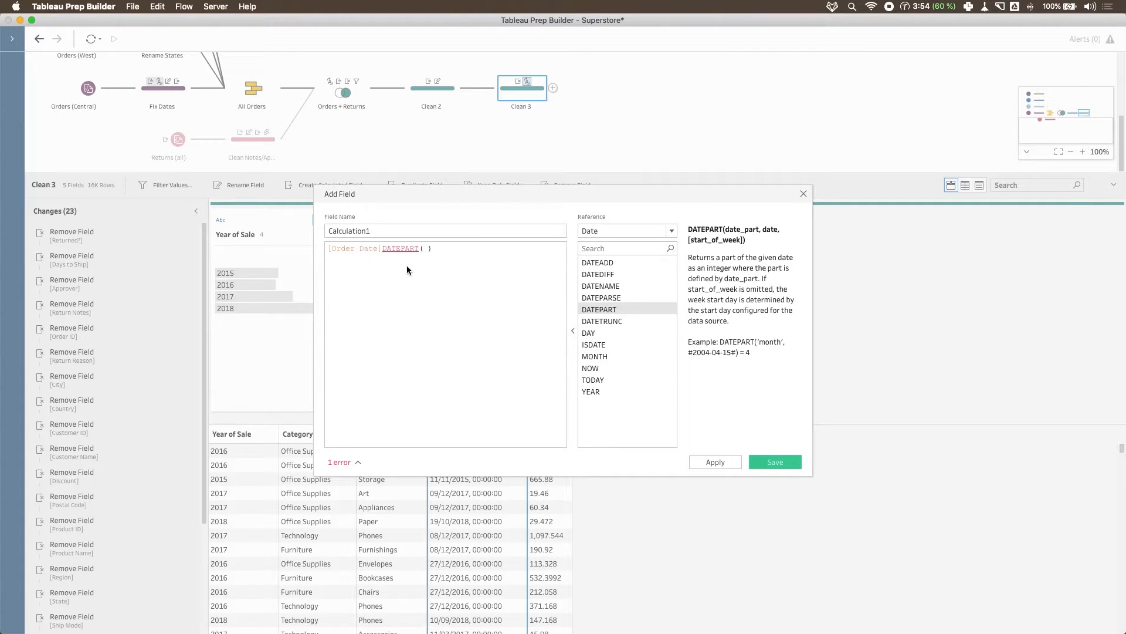
Arrange the formula as DATEPART('year',[Order Date]) with the field reference inside the function.
left_click_drag(382, 248, 322, 249)
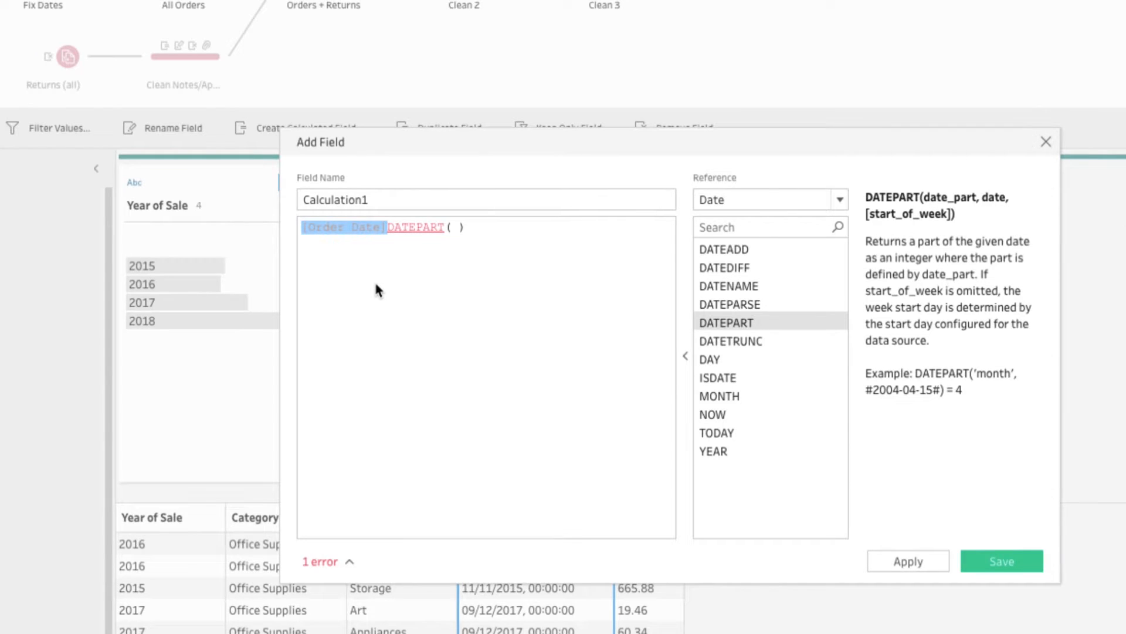
key("ctrl+x")
key("ctrl+v")
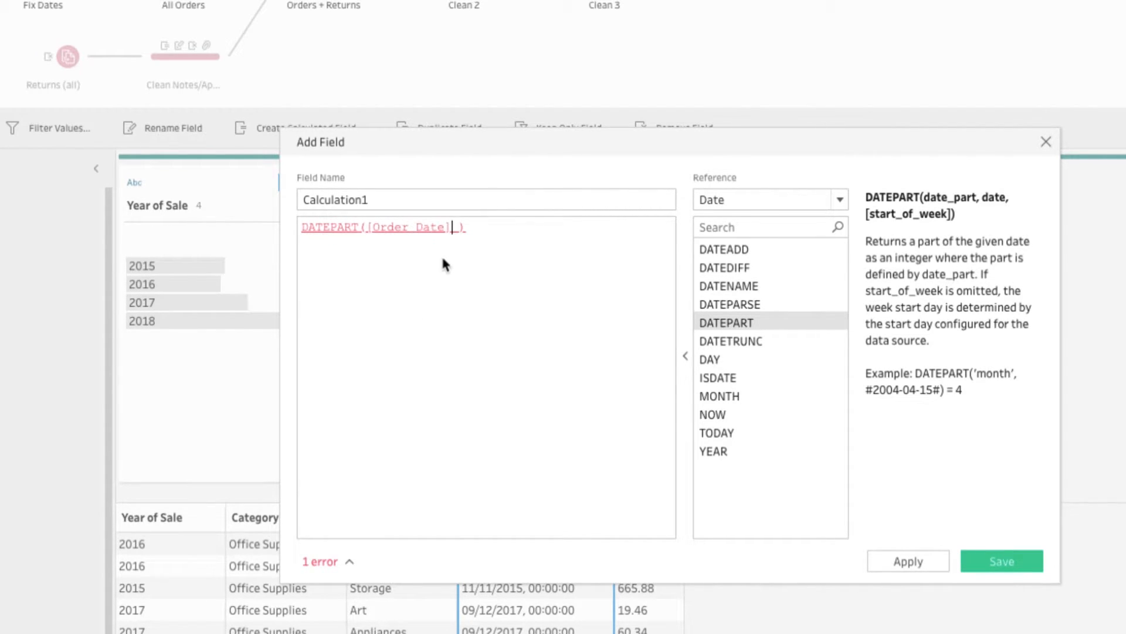
left_click(368, 229)
type("''year")
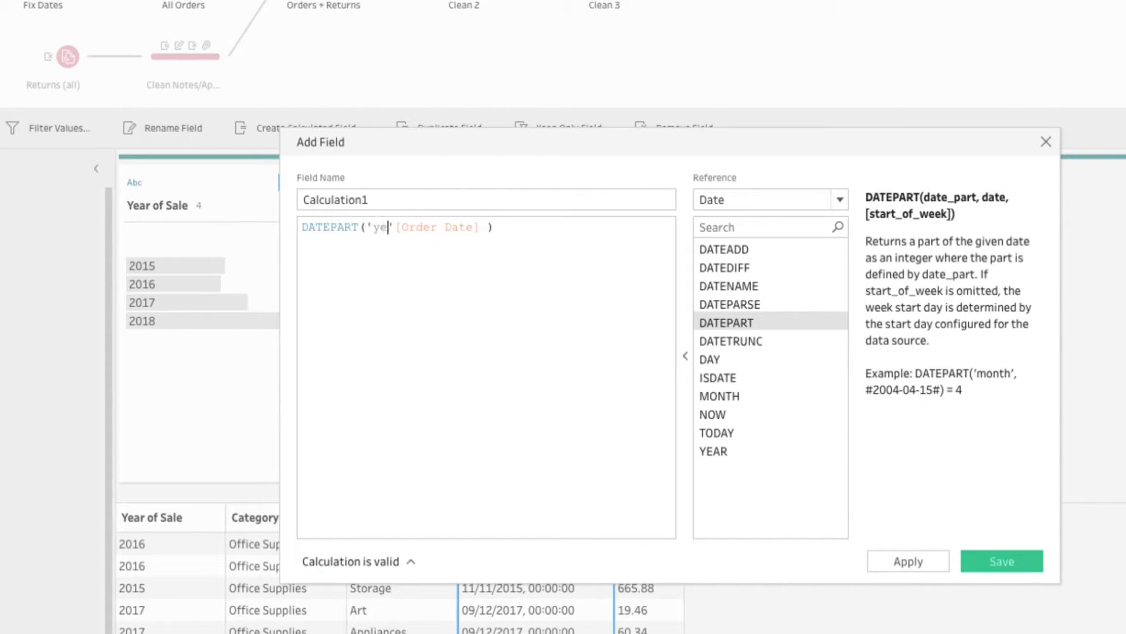
type(",")
Name the calculated field Year and wrap its formula in STR() to return the year as text.
left_click(378, 204)
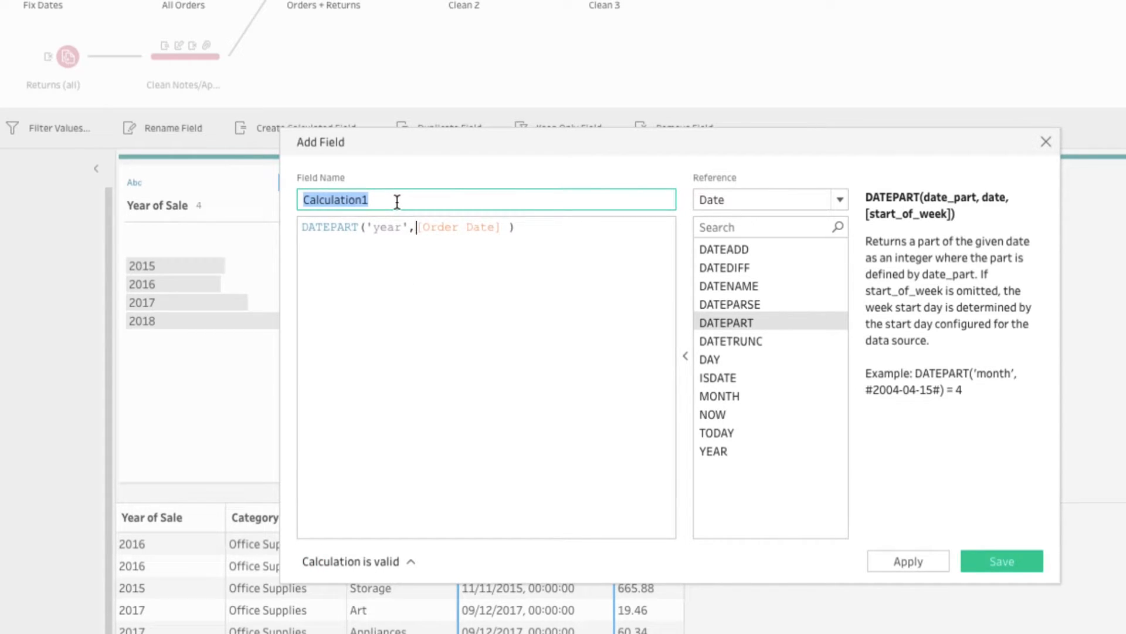
type("Year")
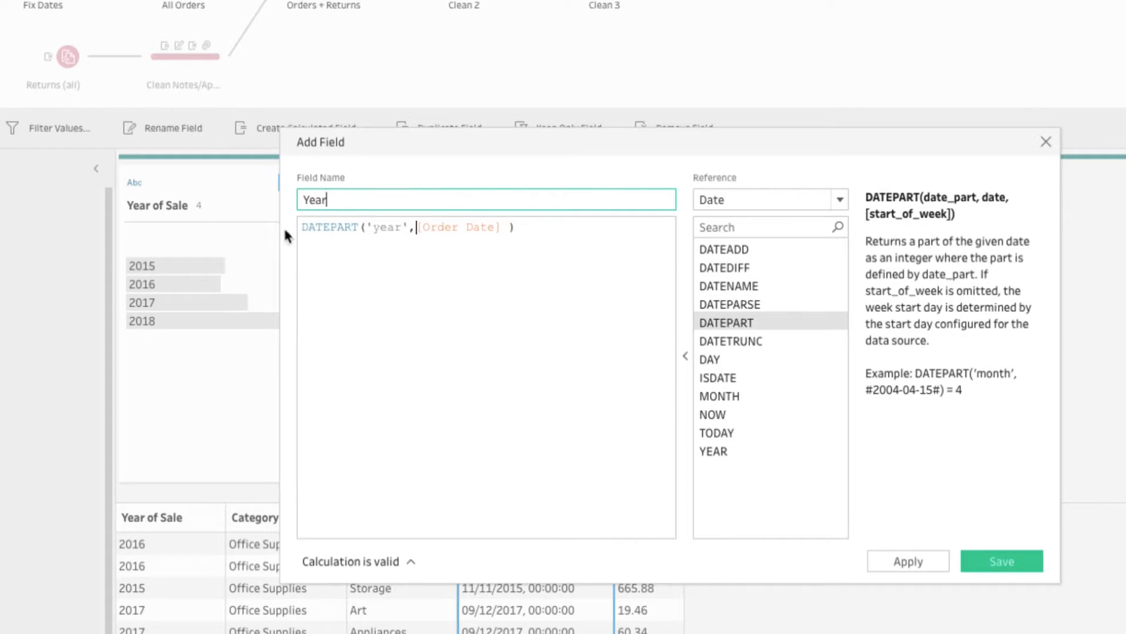
left_click(305, 228)
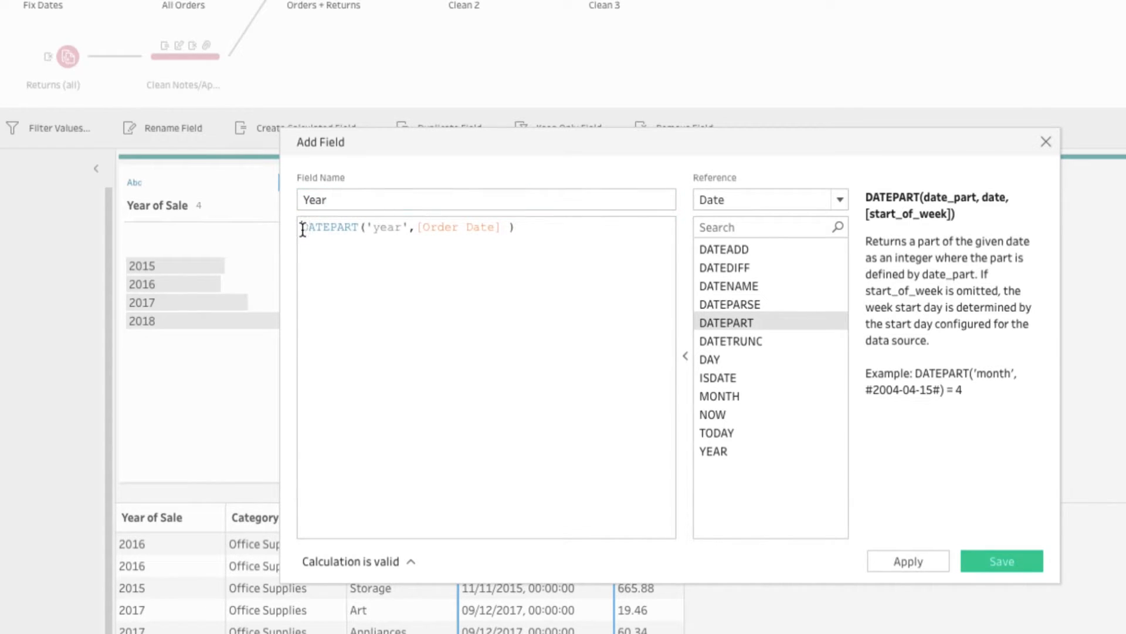
type("STR")
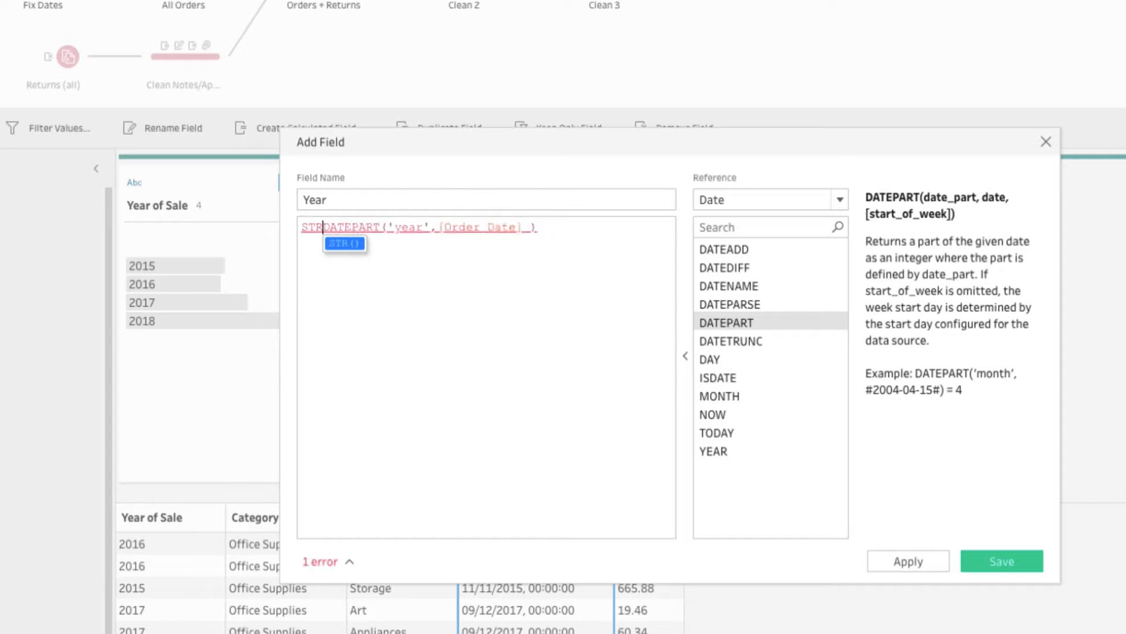
type("(")
left_click(529, 227)
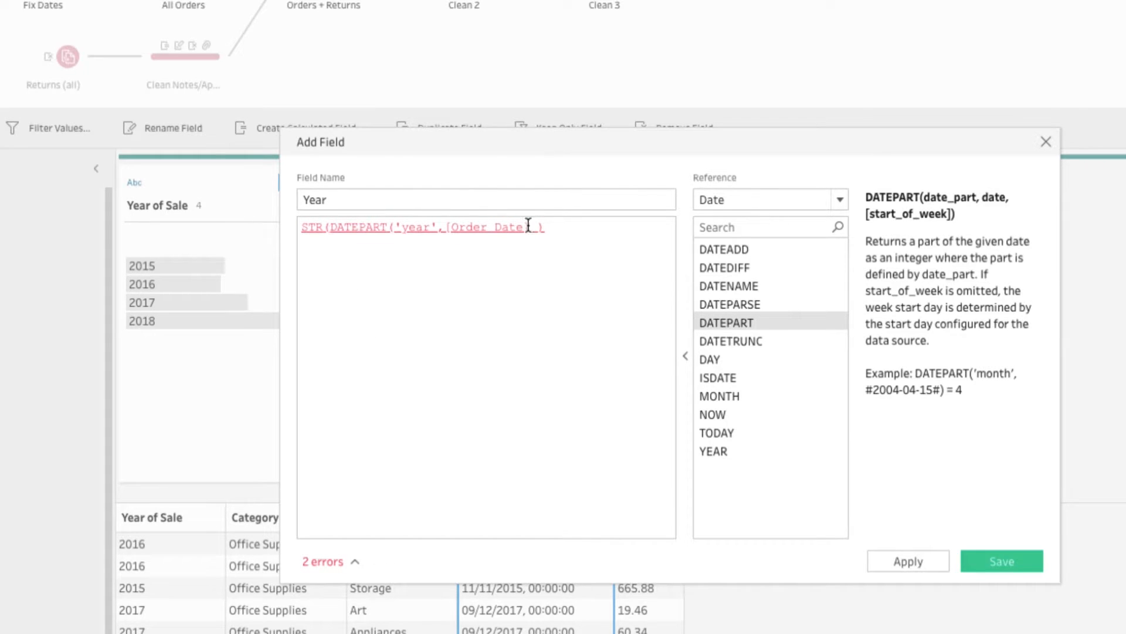
type(")")
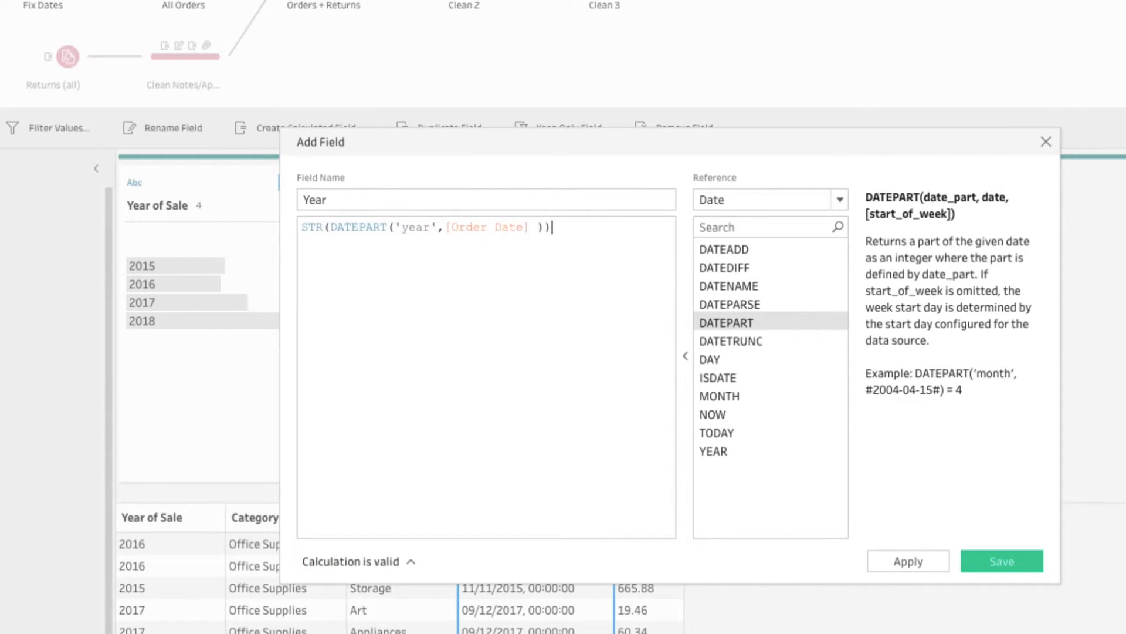
Extend the calculated field's name to Year manual, apply the calculation and save it.
left_click(345, 199)
left_click(345, 199)
type("manual")
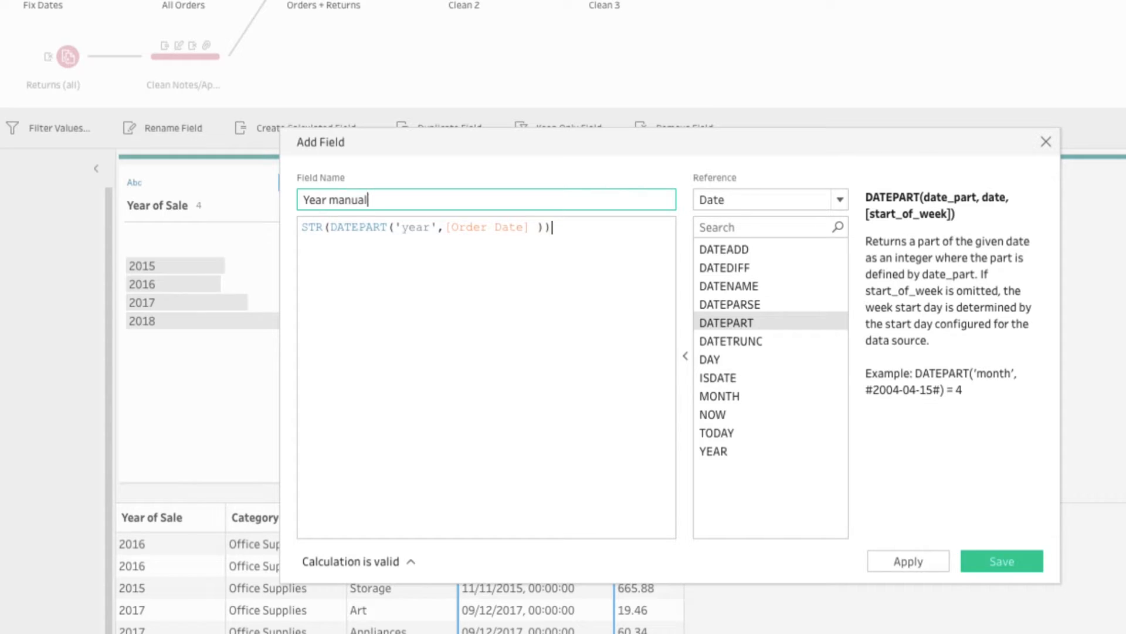
left_click(917, 564)
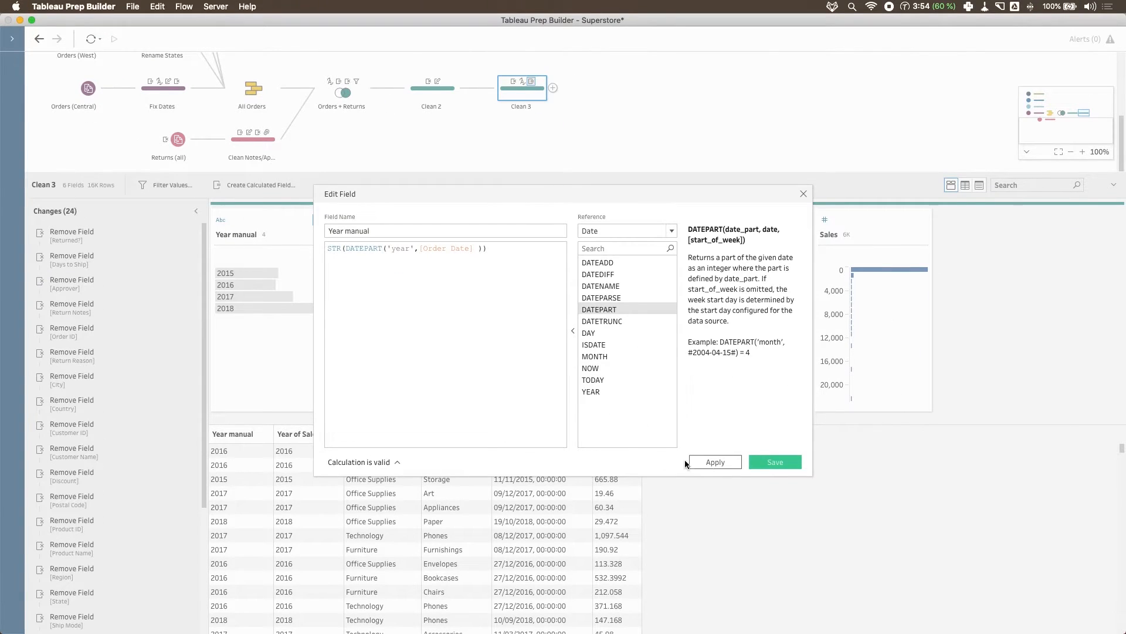
left_click(786, 463)
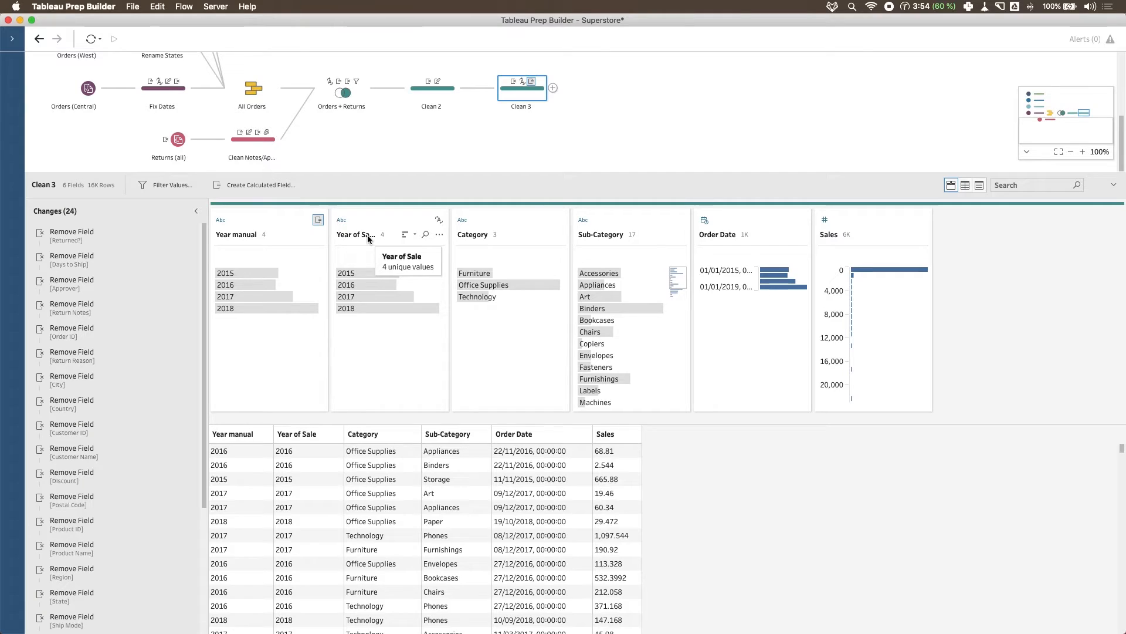
Remove the Year manual field from the cleaning step.
mouse_move(316, 225)
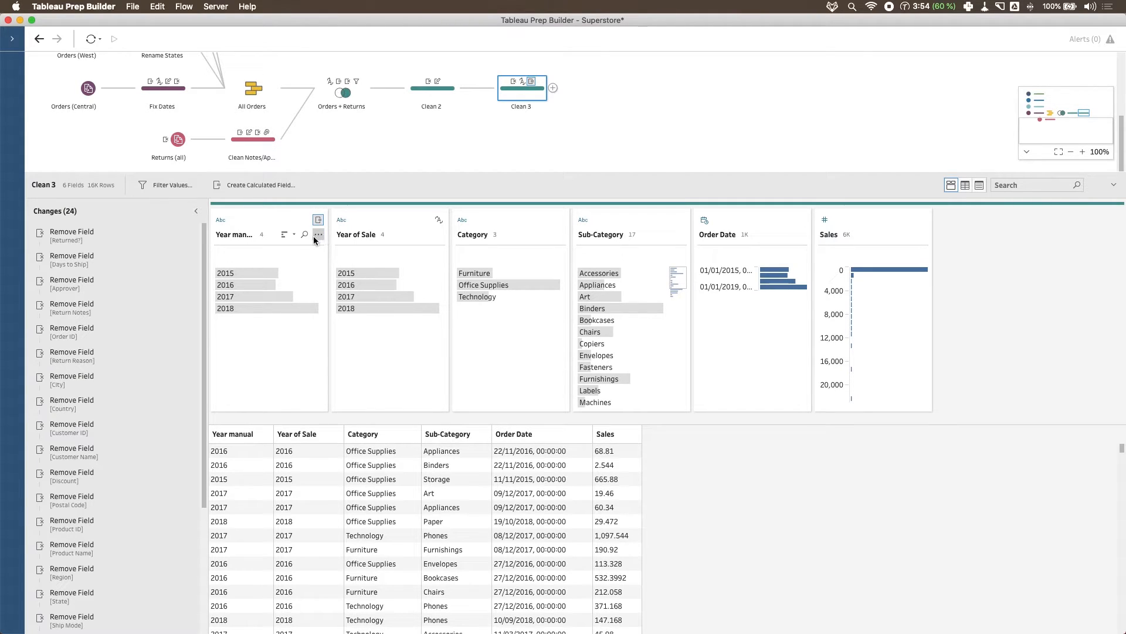
left_click(318, 234)
left_click(342, 431)
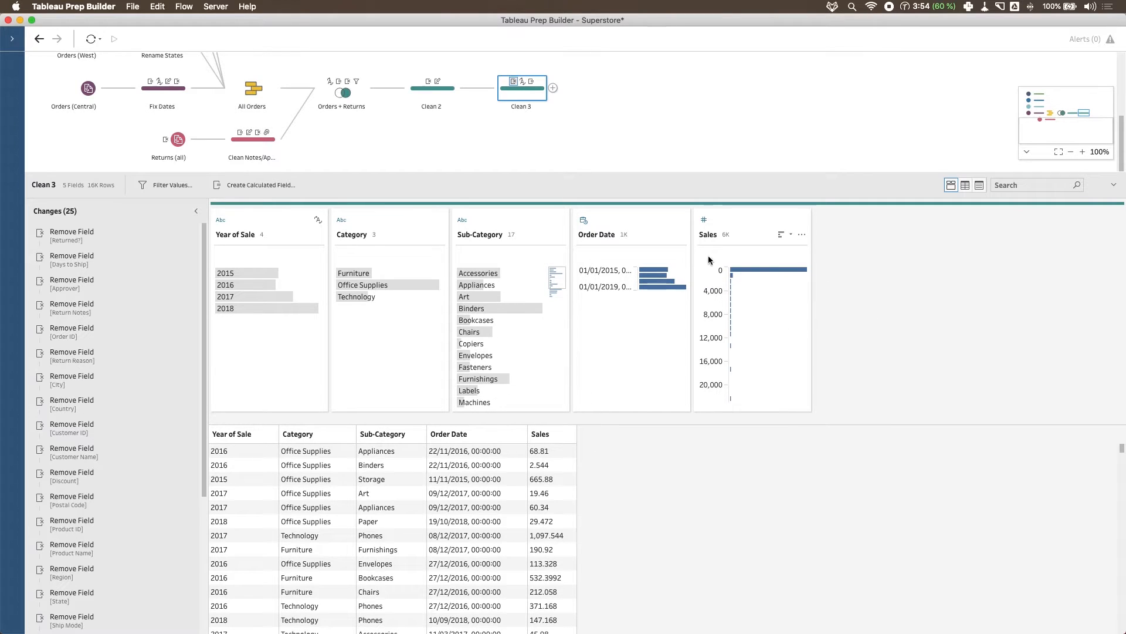
Remove the Order Date field from Clean 3 and add a Pivot step after it.
left_click(680, 234)
left_click(703, 426)
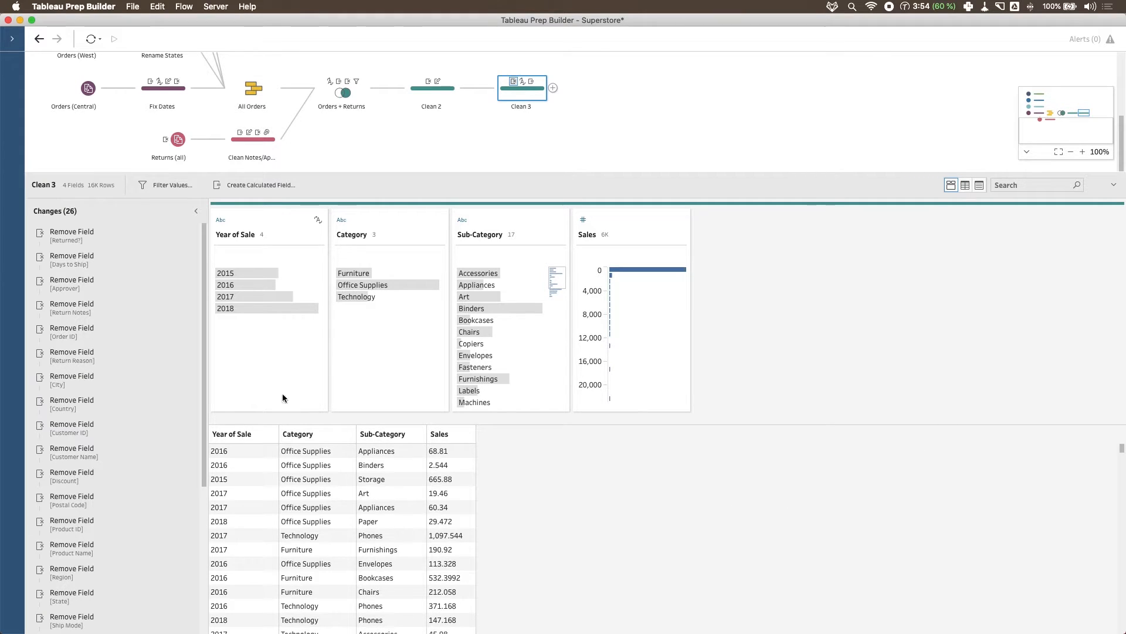
mouse_move(97, 194)
left_click(554, 88)
left_click(609, 131)
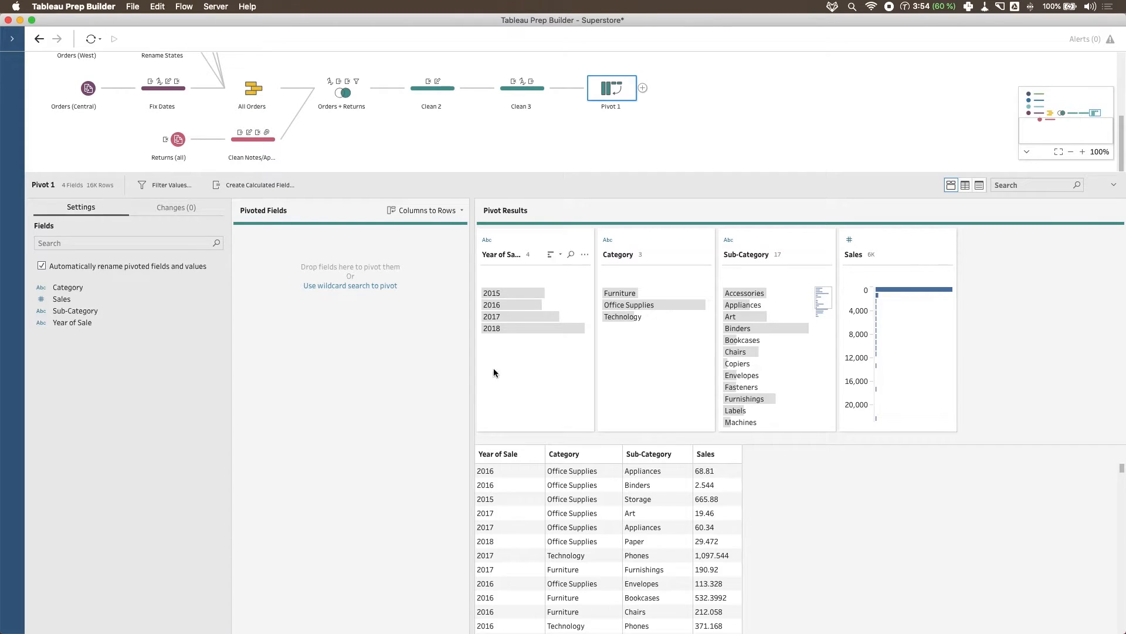
Try pivoting Year of Sale with Columns to Rows and undo that pivot.
left_click_drag(517, 253, 311, 359)
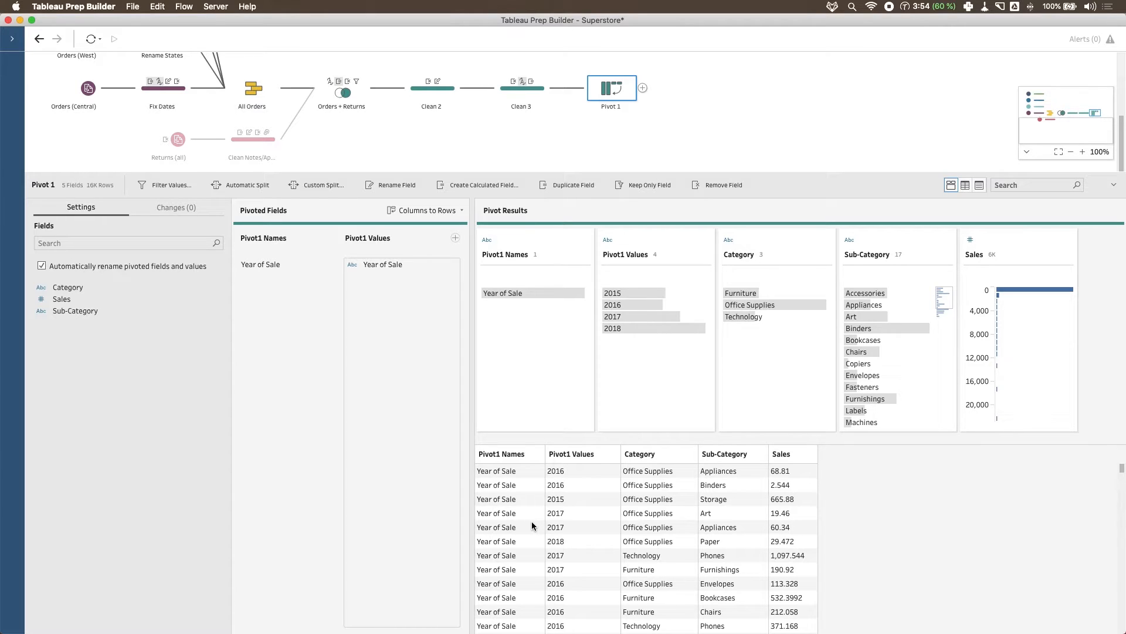
left_click(39, 39)
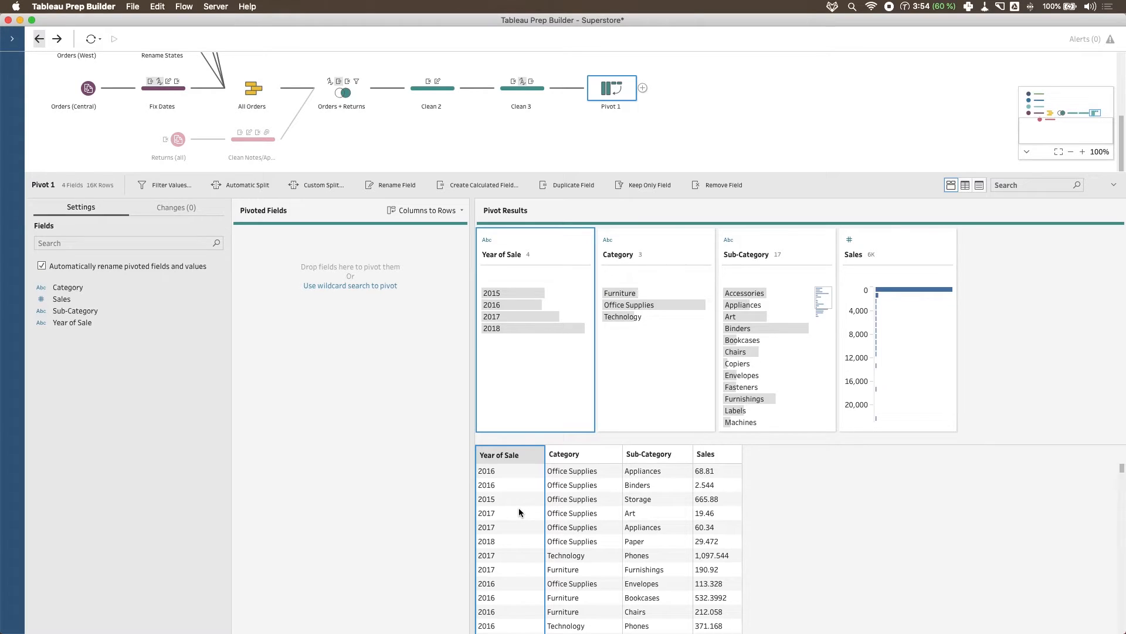
Set the pivot to Rows to Columns, with Year of Sale as the pivoted field and Sales as the aggregated field.
left_click(462, 210)
left_click(497, 240)
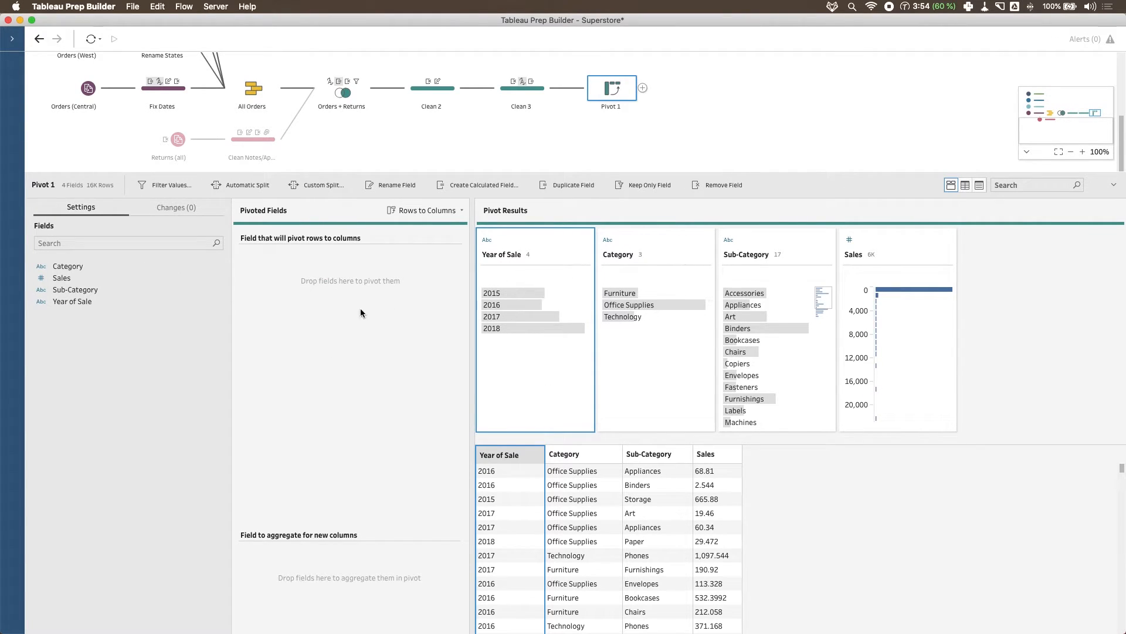
left_click_drag(501, 254, 303, 276)
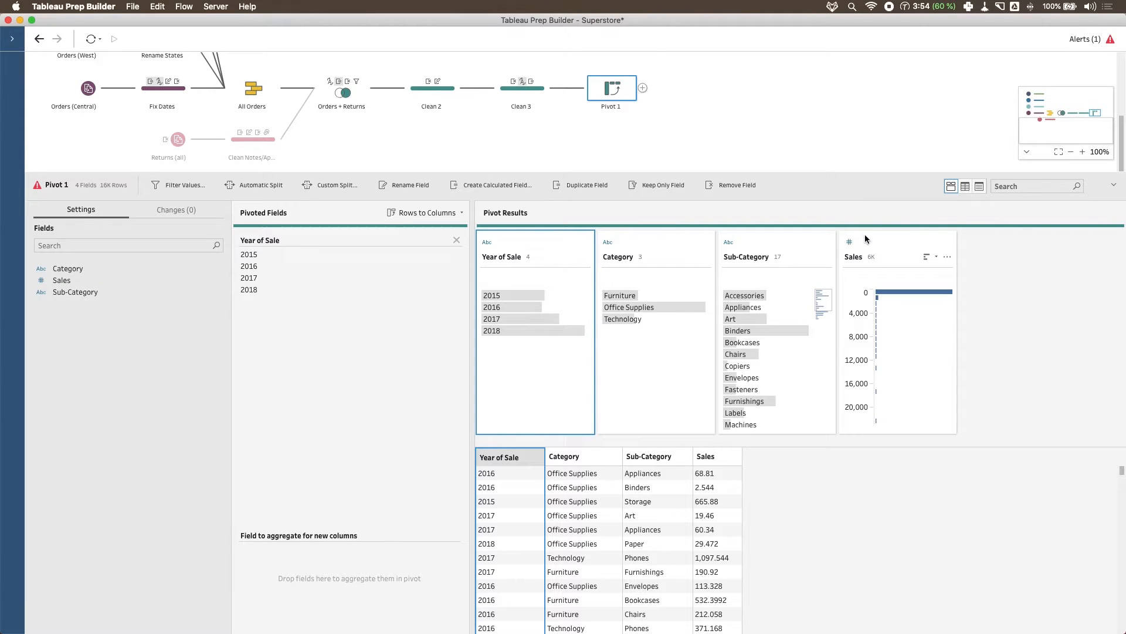
left_click_drag(880, 257, 300, 571)
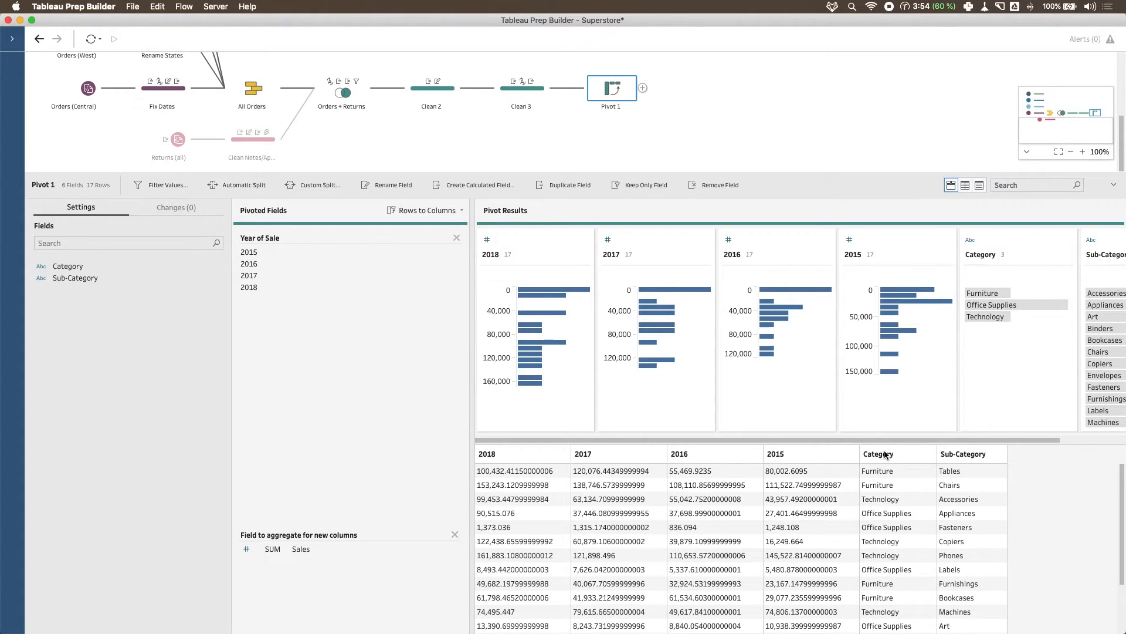
Move Category and Sub-Category ahead of the year columns in the pivot results.
left_click_drag(1007, 249, 480, 249)
left_click_drag(1116, 241, 604, 246)
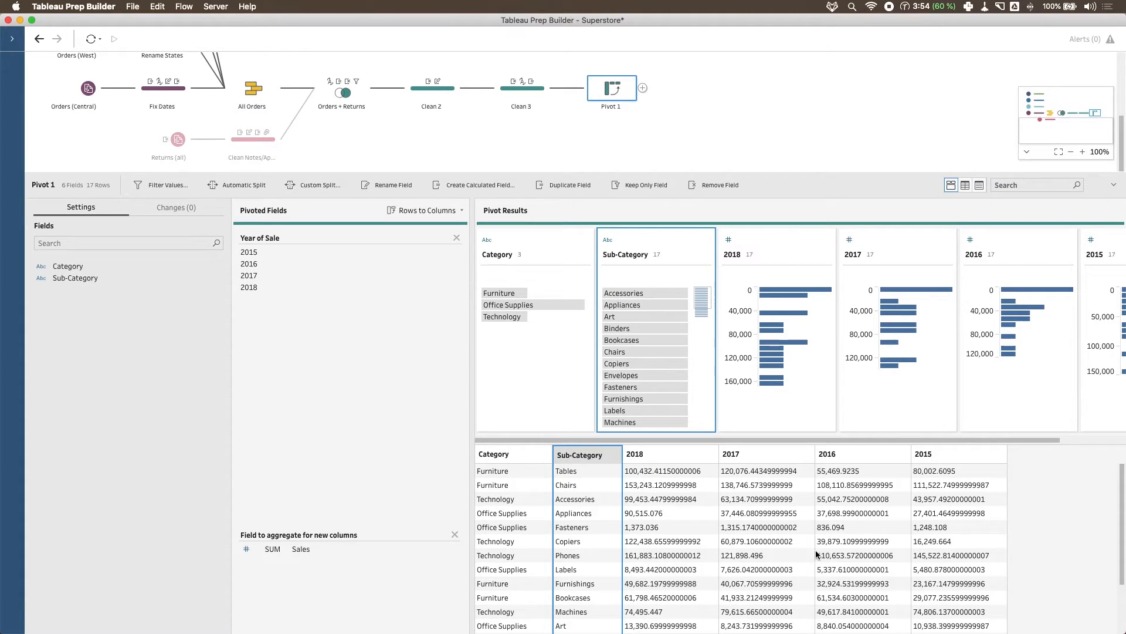
Examine the pivoted rows and the aggregation options available for Sales, keeping Sum.
scroll(811, 548, "down", 3)
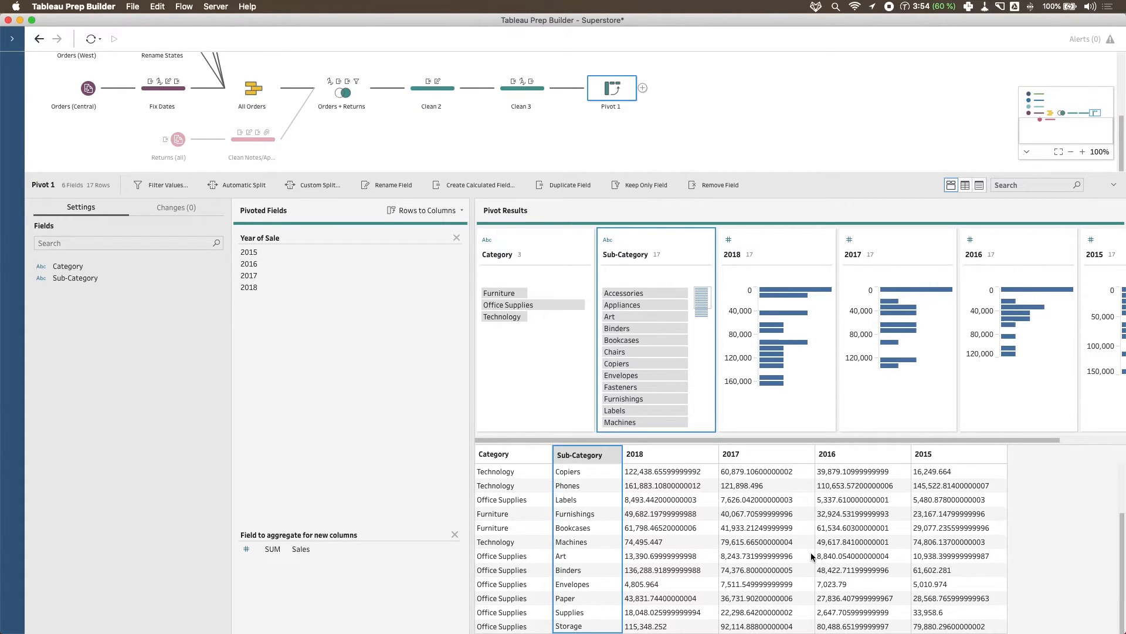
scroll(811, 555, "up", 3)
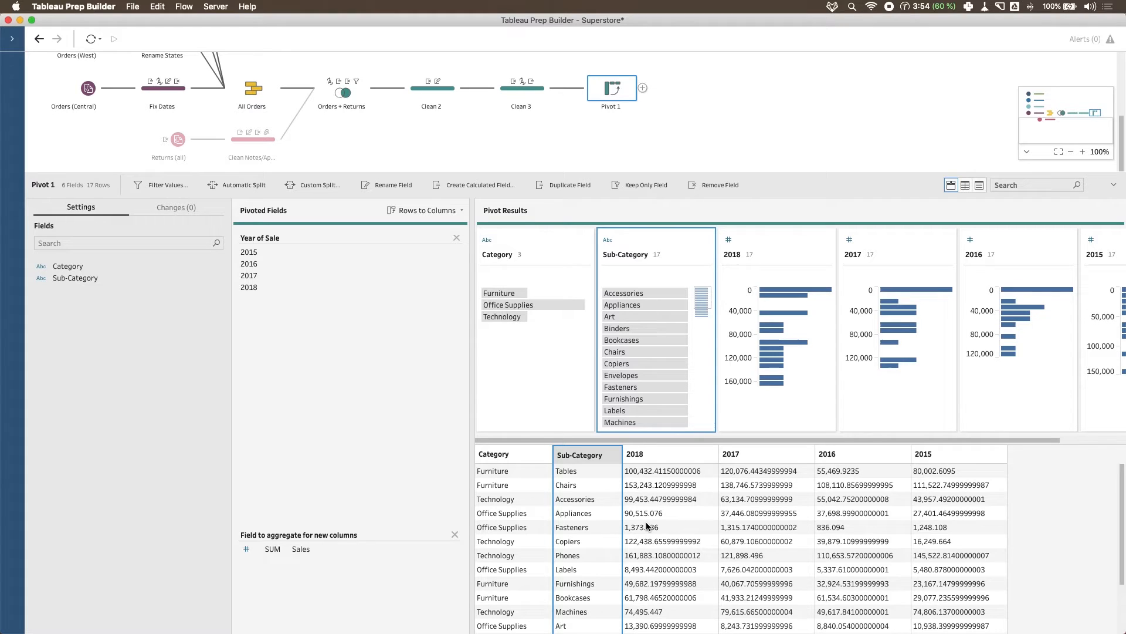
left_click(273, 549)
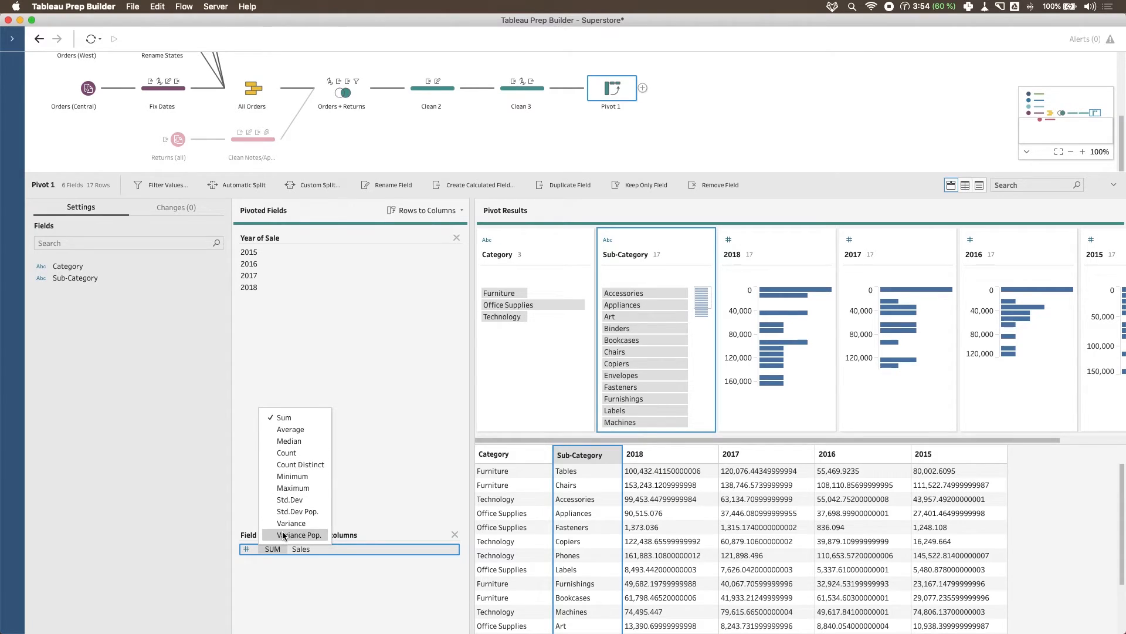
left_click(356, 599)
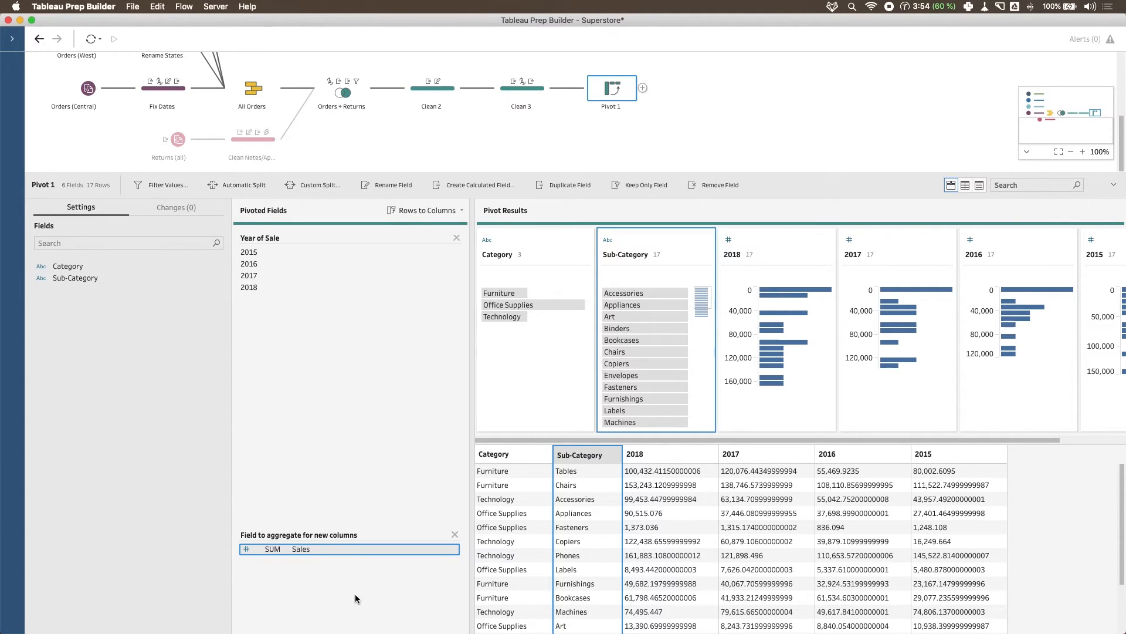
Enlarge the flow pane to view all branches from the order inputs to Pivot 1.
mouse_move(459, 90)
left_click_drag(871, 173, 886, 319)
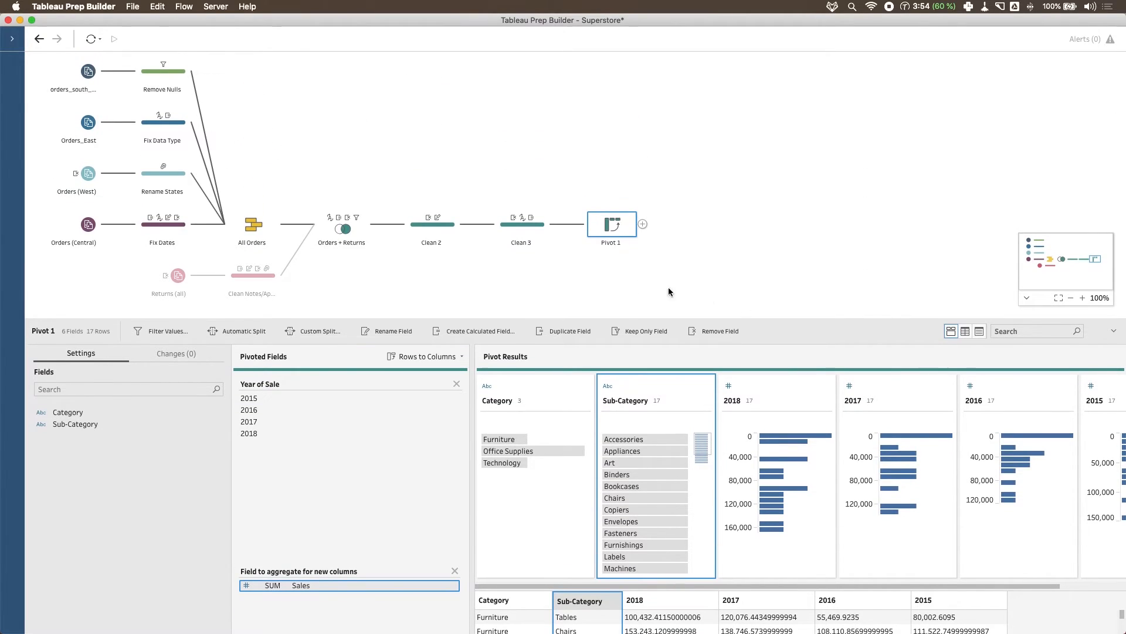
left_click(463, 224)
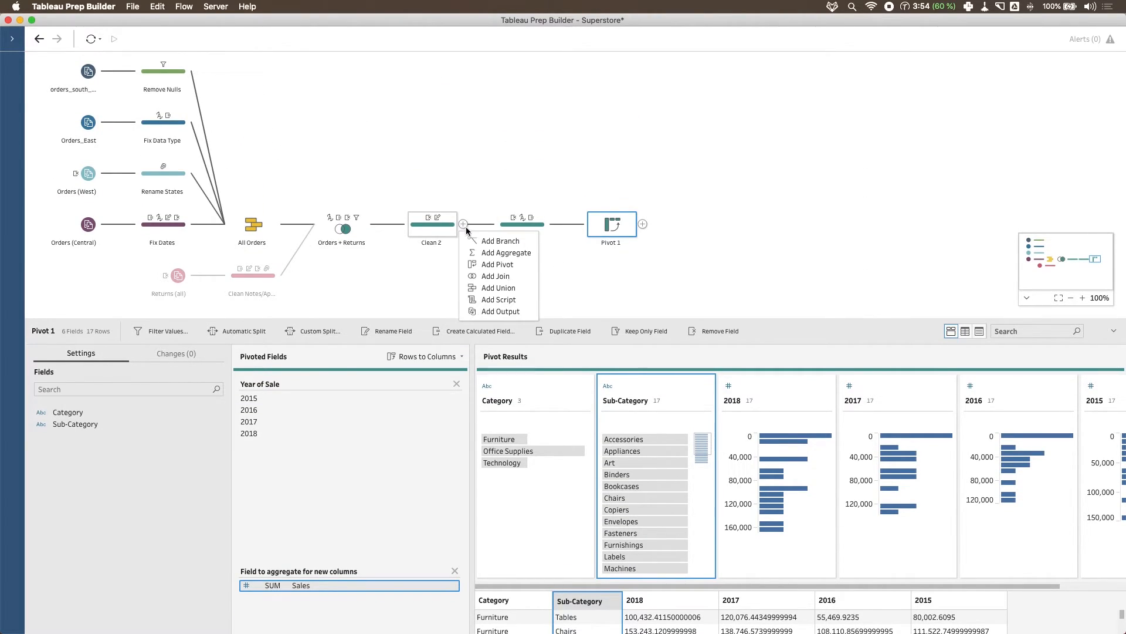
left_click(499, 241)
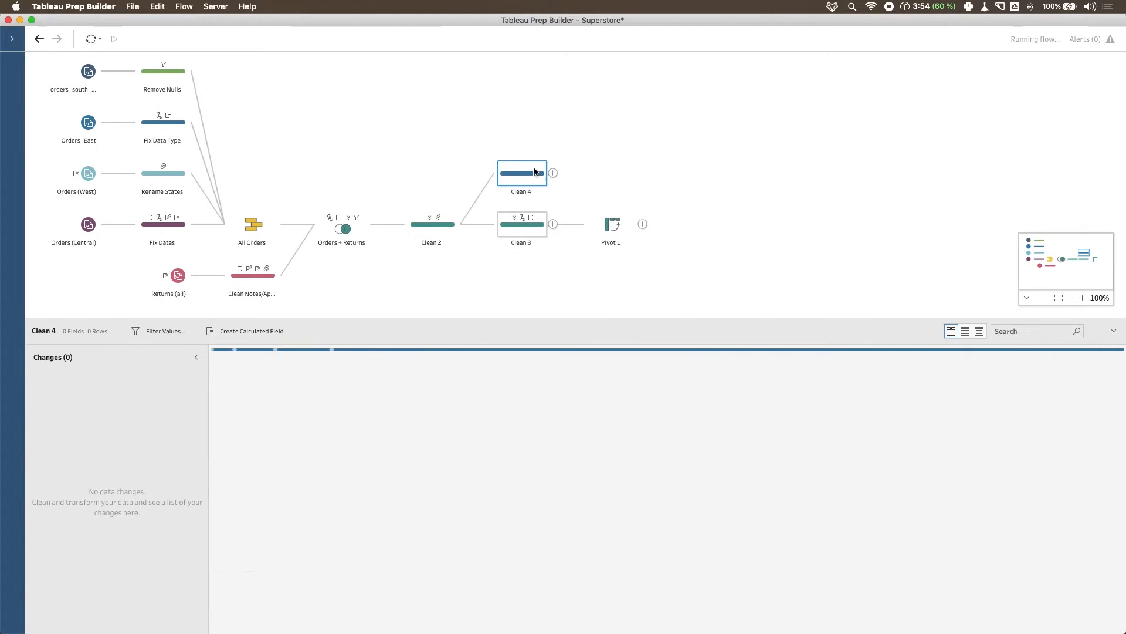
left_click_drag(524, 174, 529, 286)
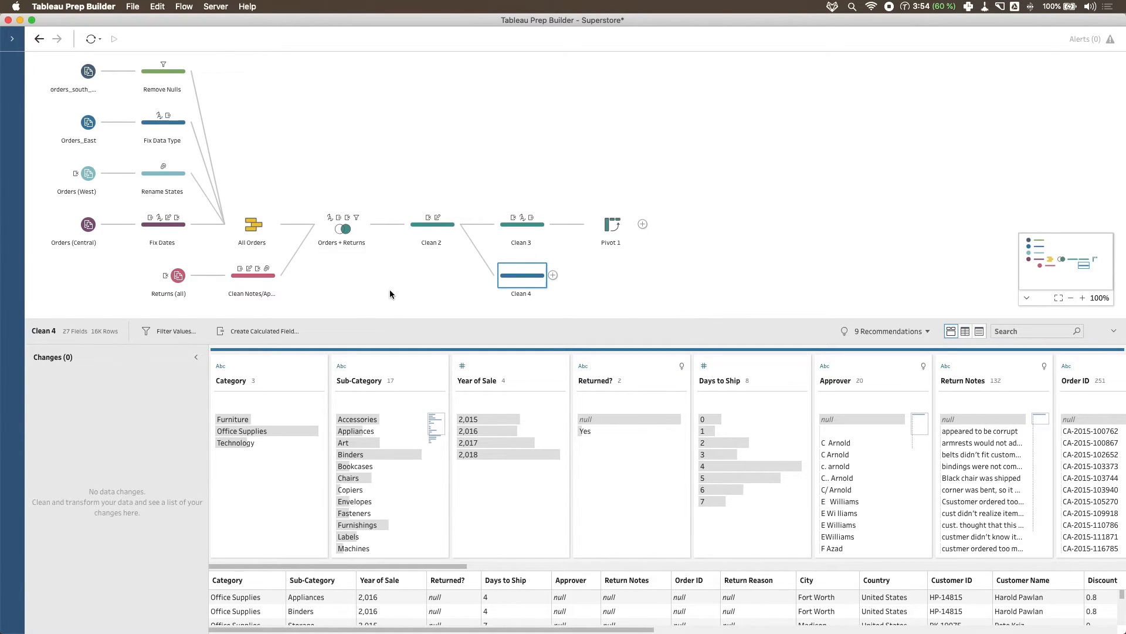
right_click(518, 278)
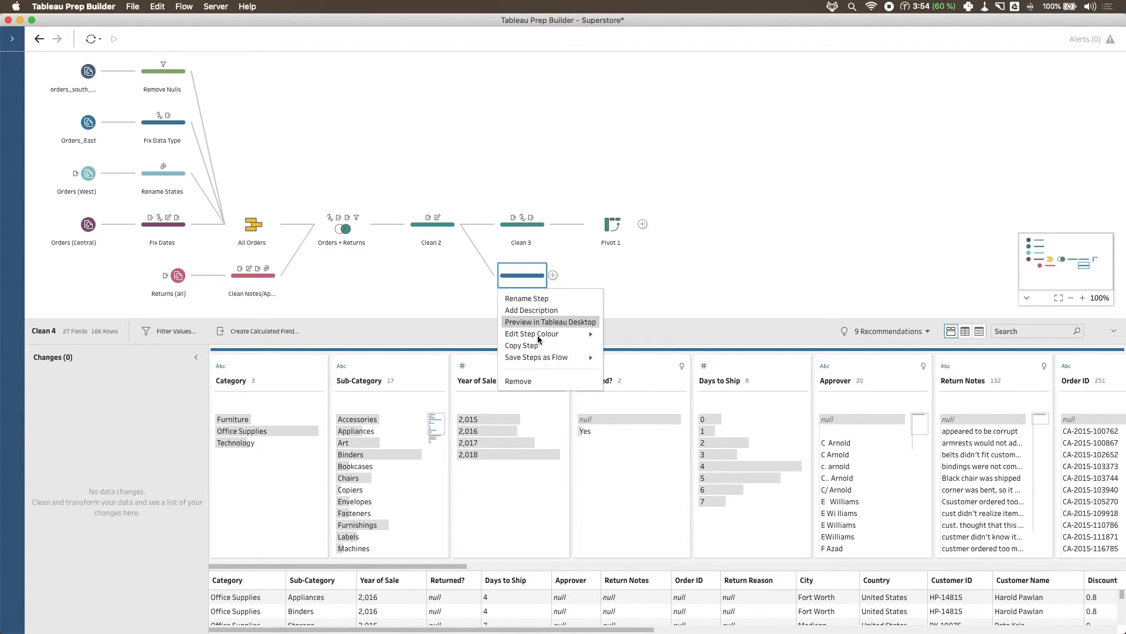
left_click(538, 380)
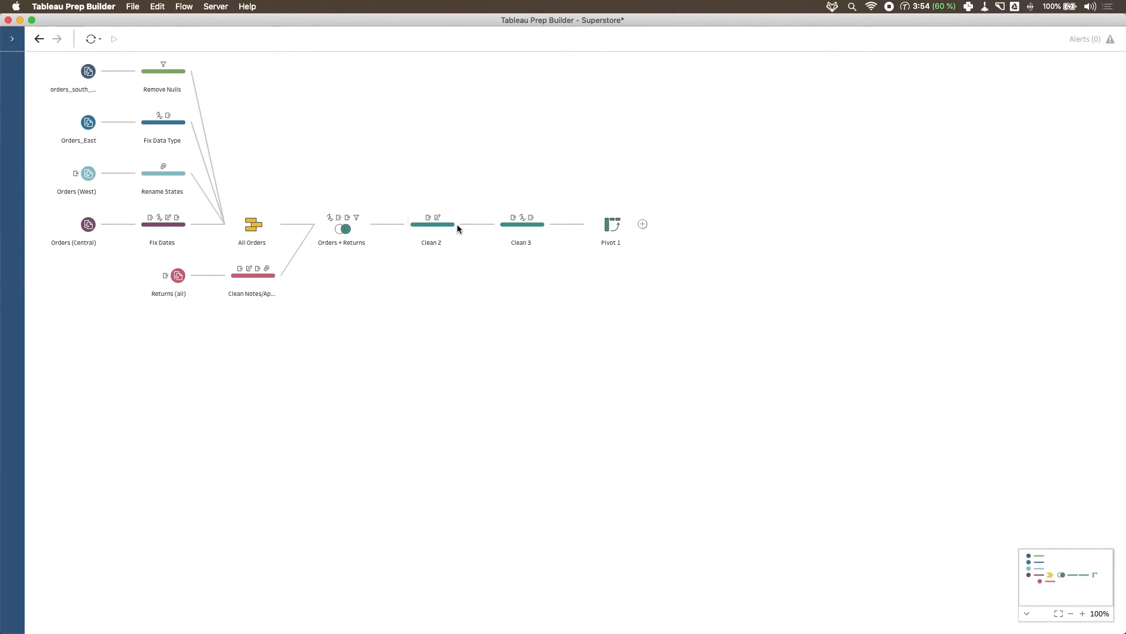
Add an aggregate step branching from Clean 2 and place it below Clean 3.
left_click(463, 224)
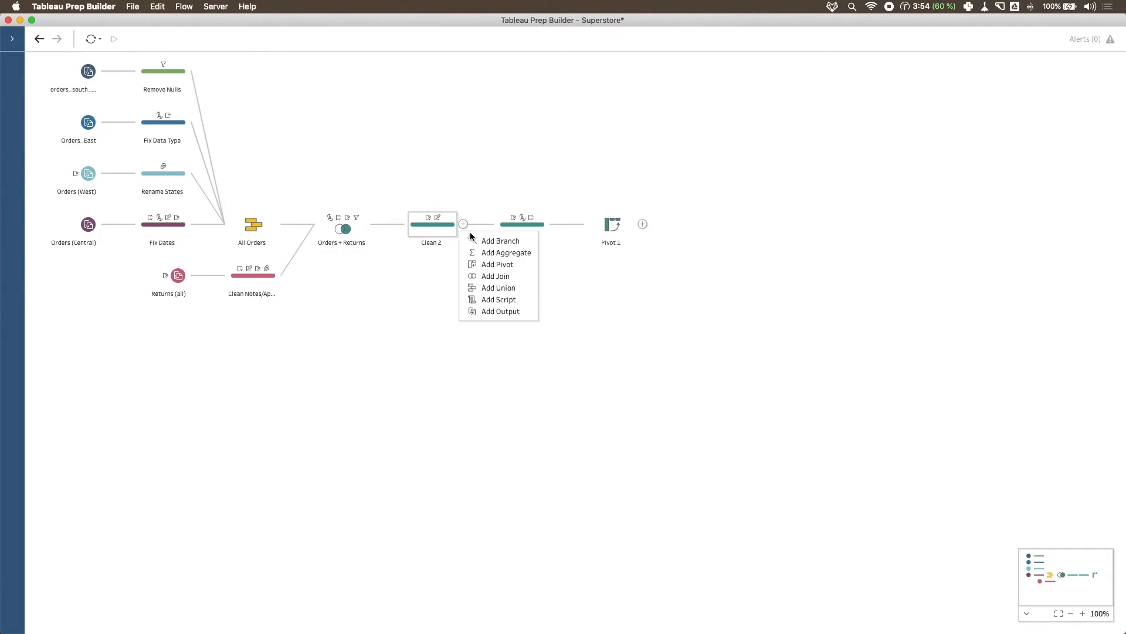
left_click(530, 259)
left_click_drag(521, 176, 534, 285)
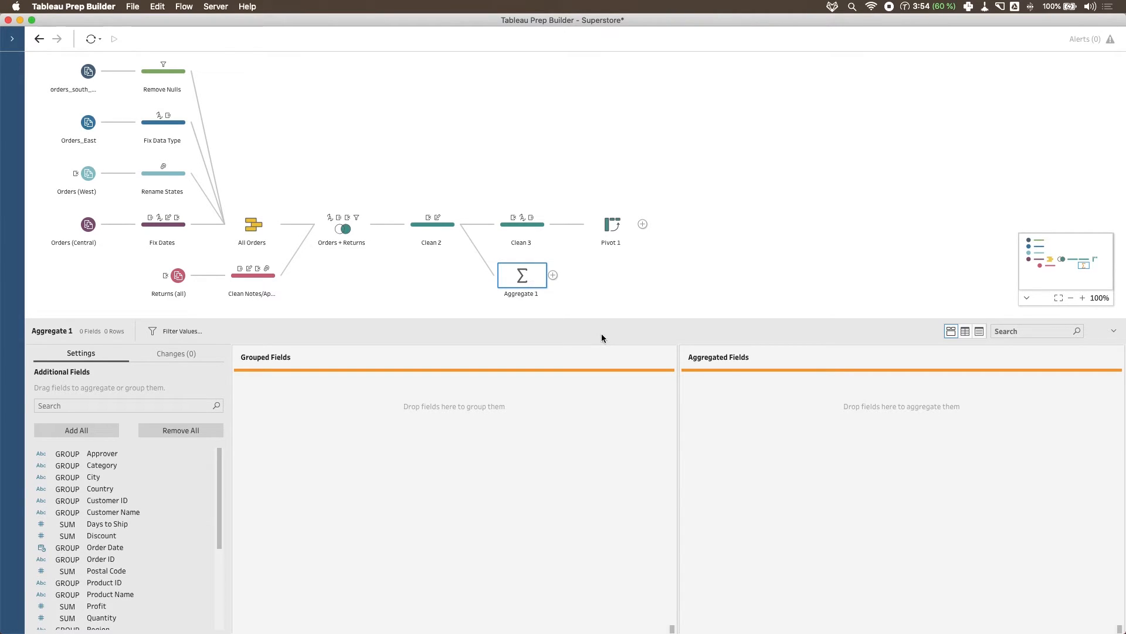
Review the full list of changes made in Clean 3, and return to the new aggregate step.
left_click(522, 229)
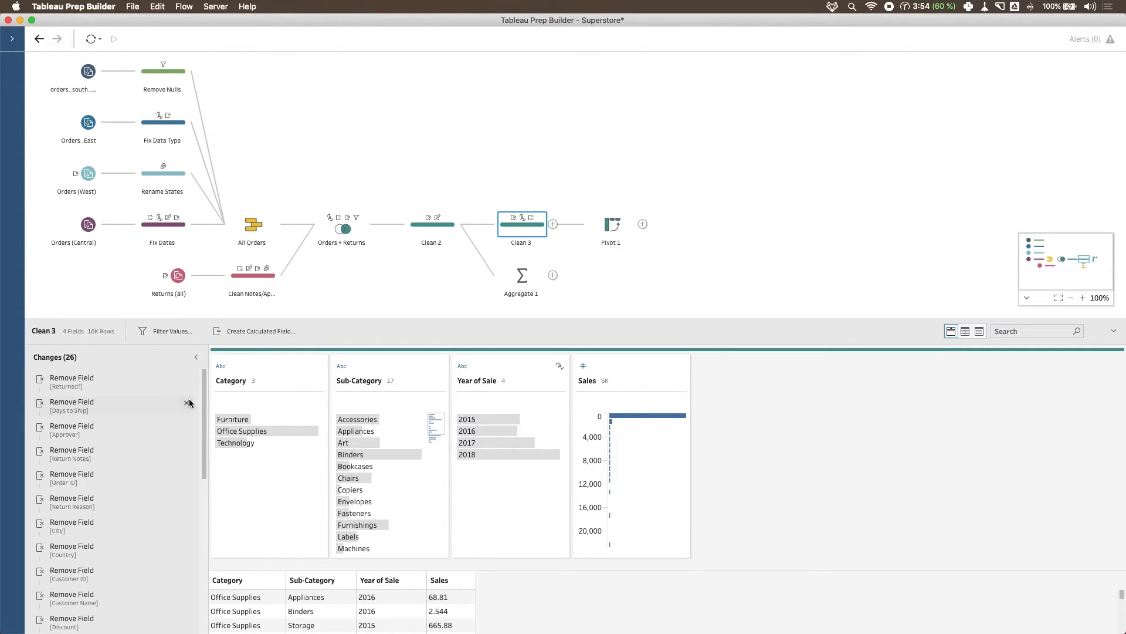
scroll(111, 449, "down", 1)
scroll(111, 449, "down", 10)
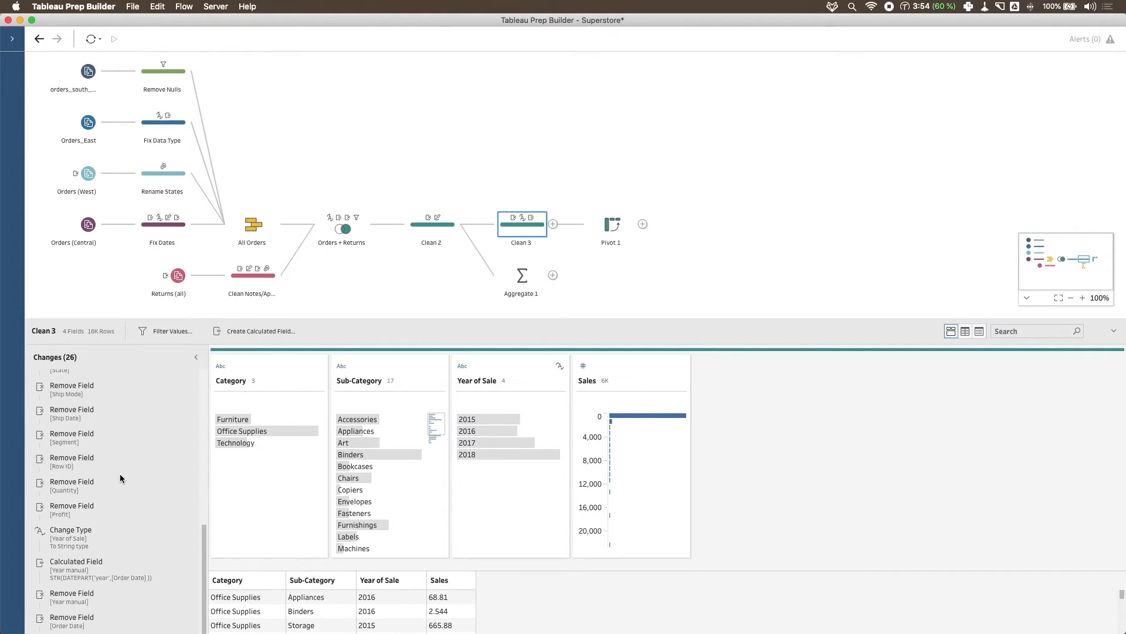
left_click(522, 276)
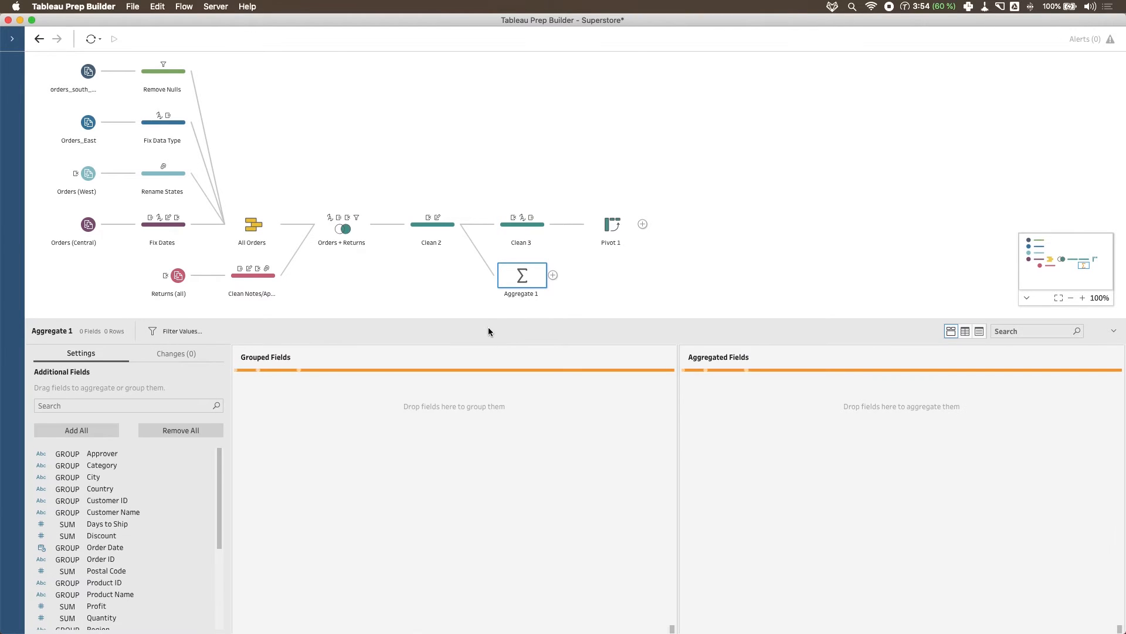
Group Aggregate 1 by Year of Sale, Category and Sub-Category.
mouse_move(357, 321)
left_mouse_down()
mouse_move(370, 196)
mouse_move(358, 310)
left_mouse_up()
left_click(117, 390)
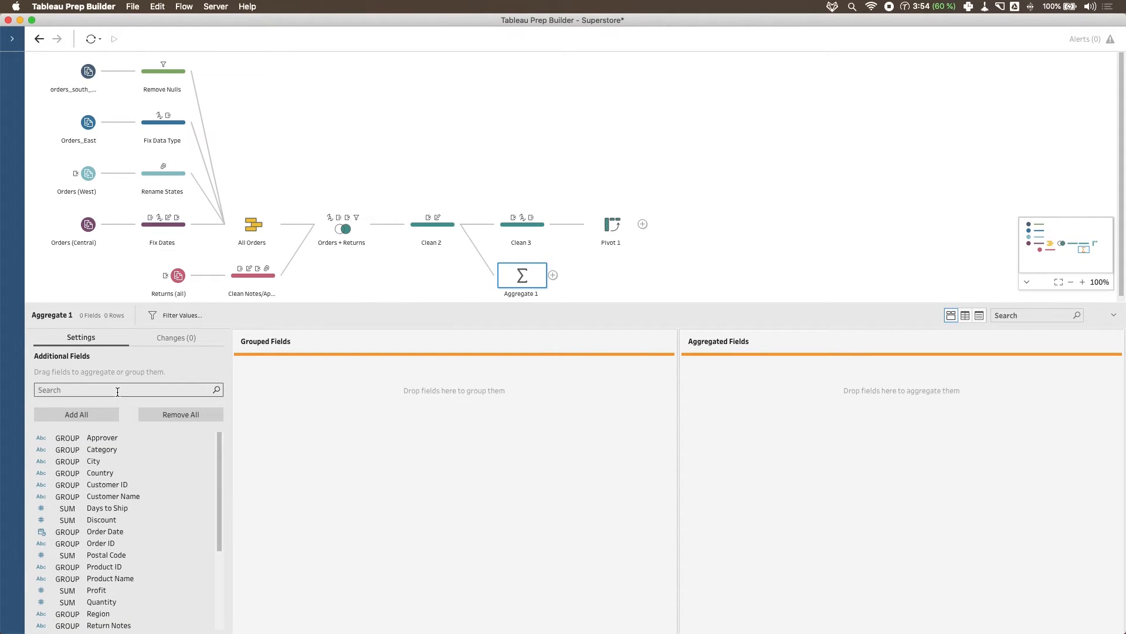
type("year")
left_click_drag(90, 437, 367, 395)
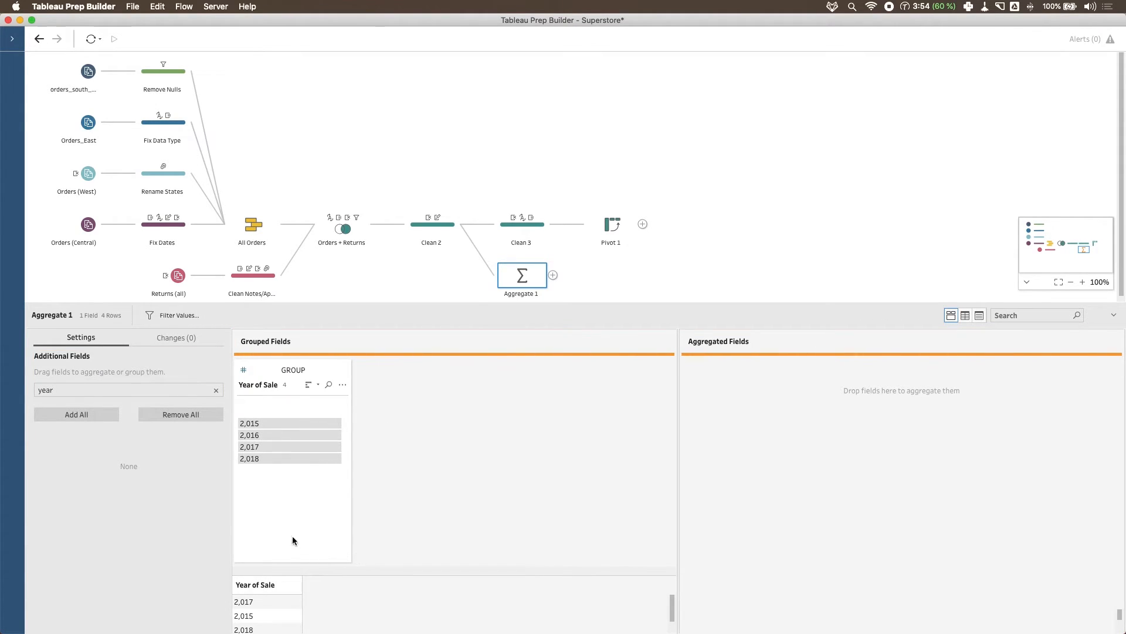
left_click(216, 391)
left_click_drag(101, 448, 311, 437)
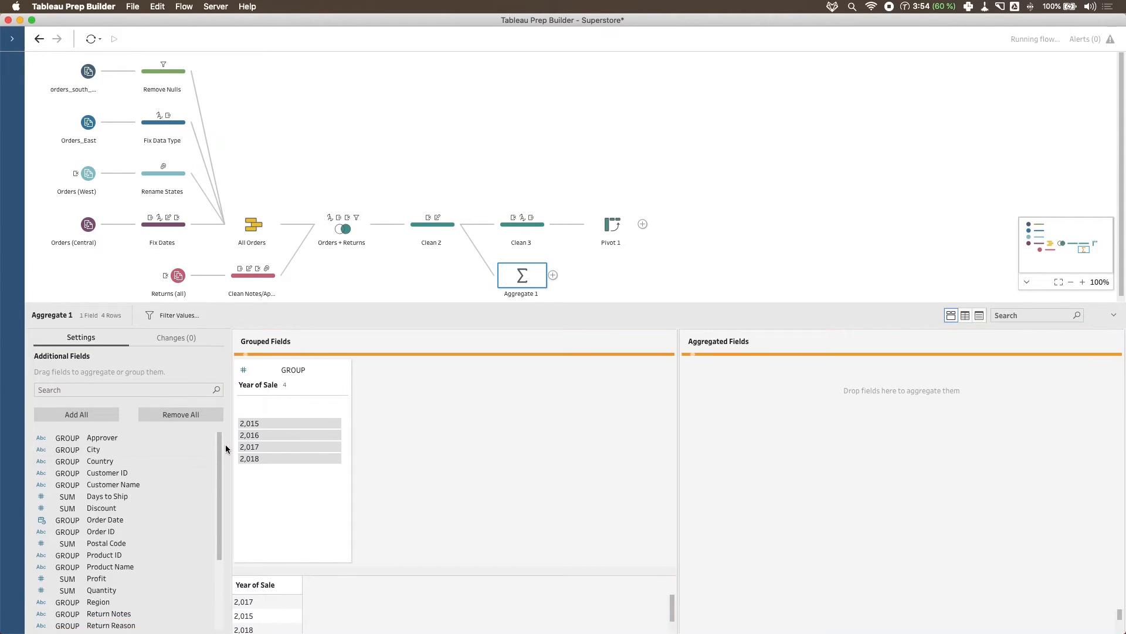
left_click_drag(223, 445, 211, 542)
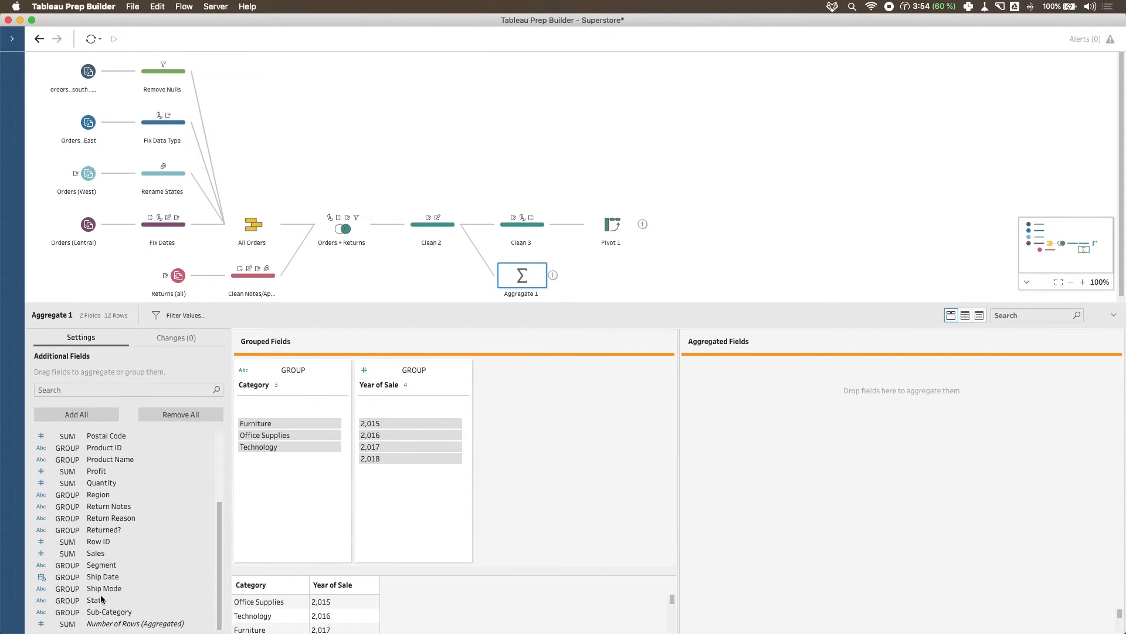
left_click_drag(102, 612, 498, 529)
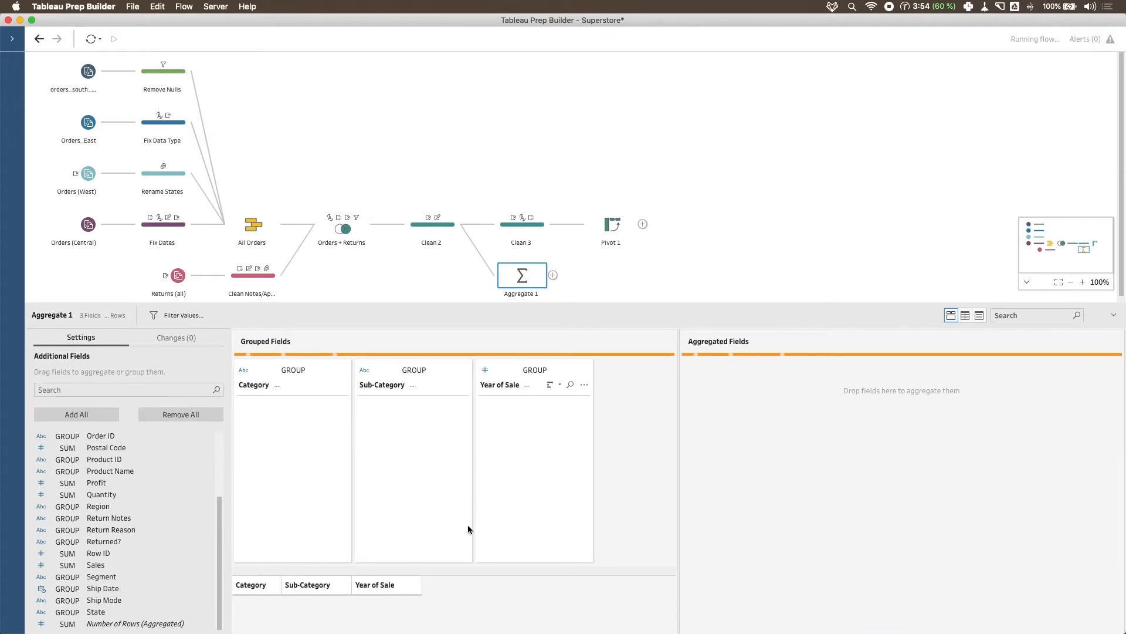
Add Sales as the summed field in Aggregate 1 and compare the step with the field removals in Clean 3.
left_click_drag(104, 569, 789, 437)
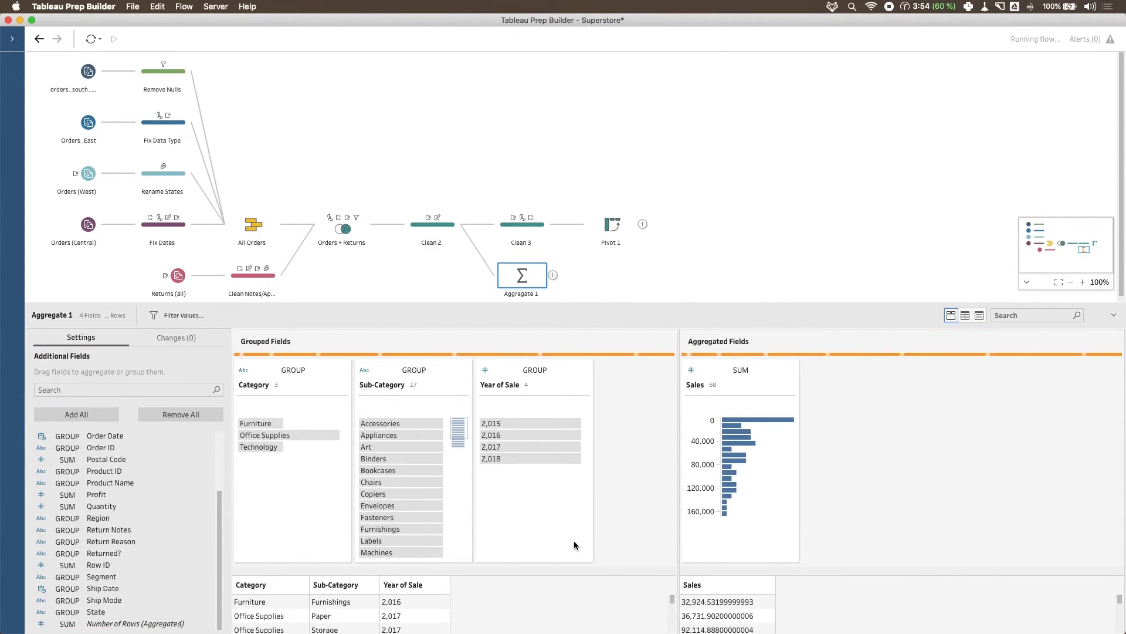
left_click_drag(650, 303, 662, 244)
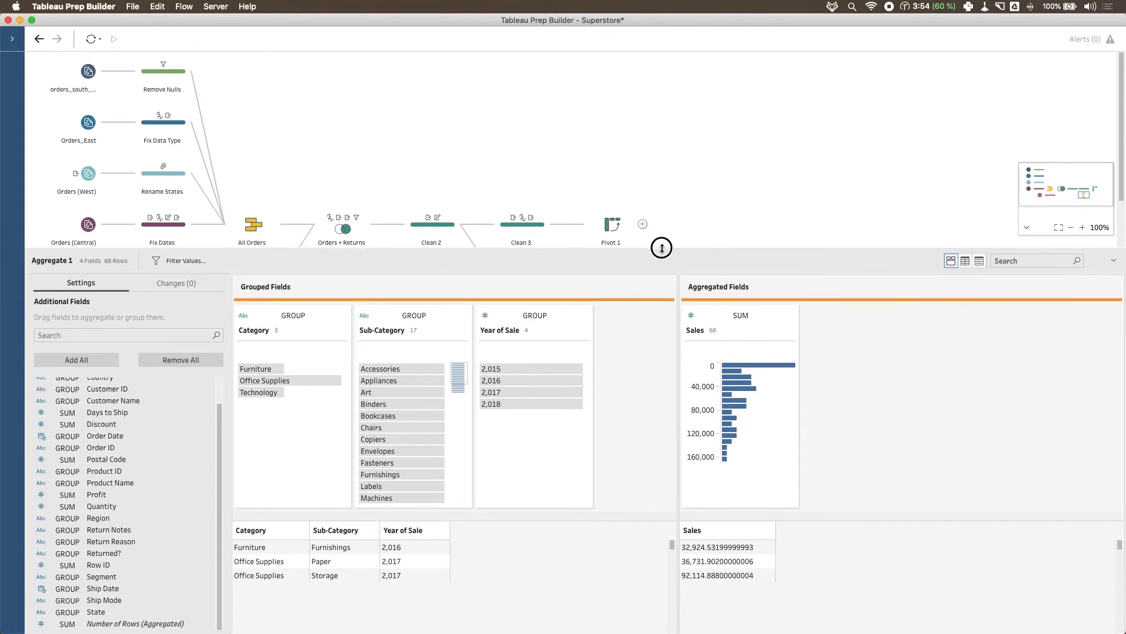
scroll(537, 221, "down", 2)
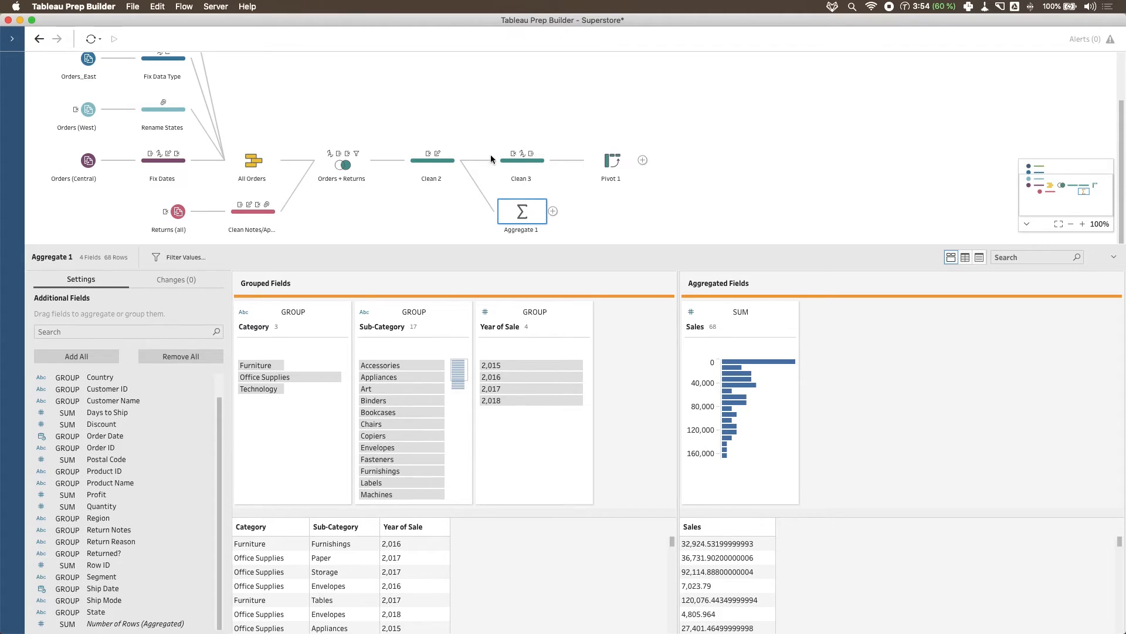
left_click(515, 161)
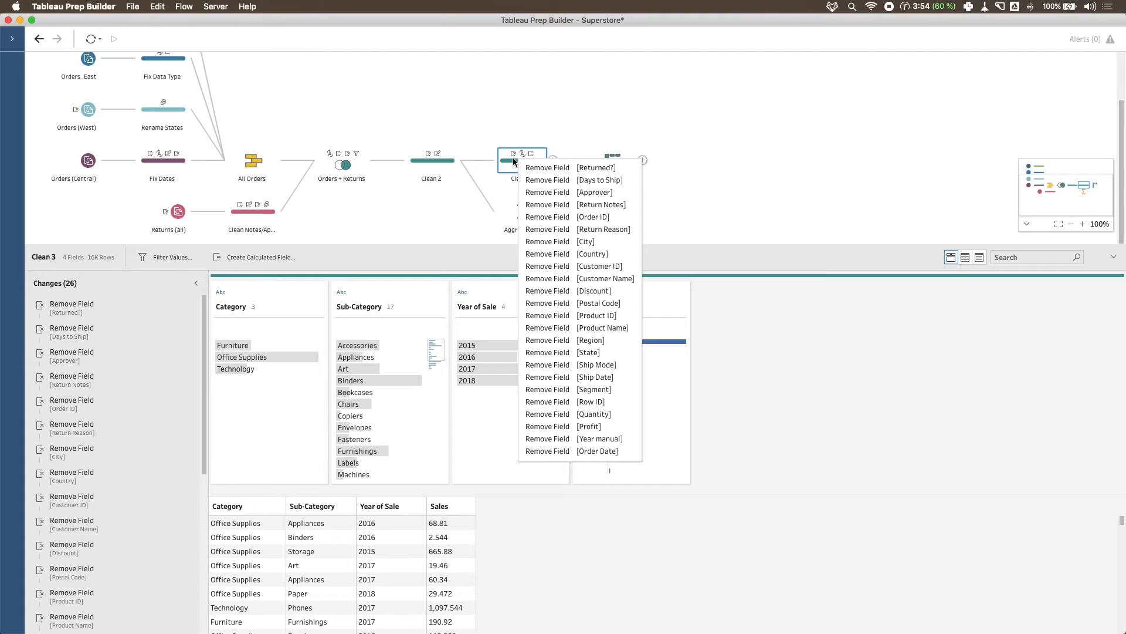
left_click(528, 214)
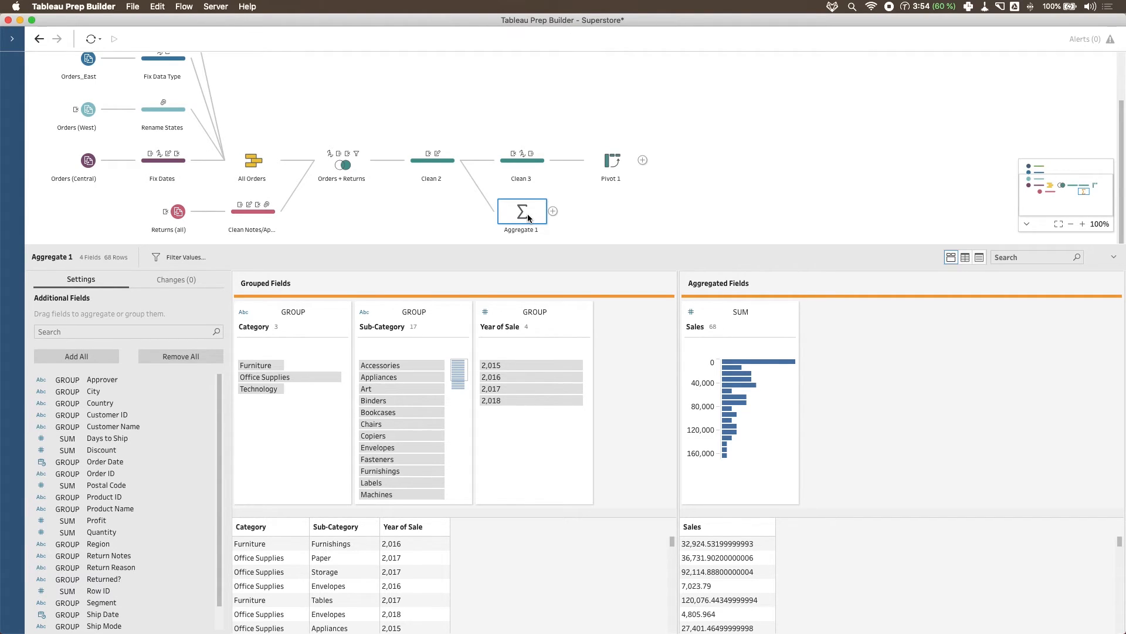
Copy Pivot 1, paste it into the flow and place the copy beside Aggregate 1.
right_click(611, 167)
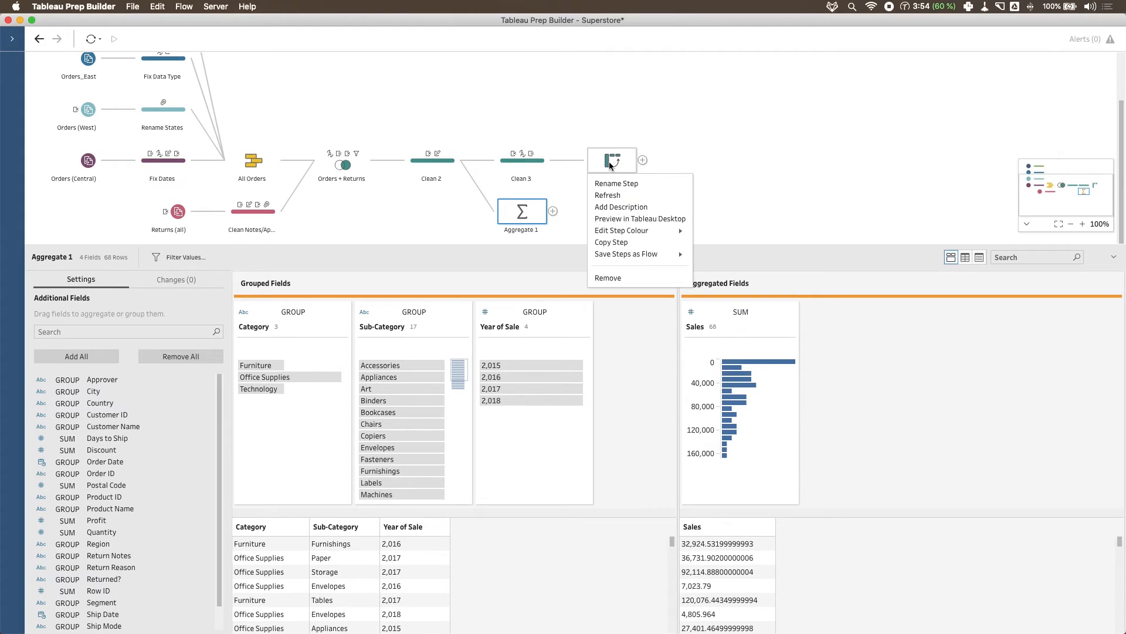
left_click(629, 242)
right_click(625, 216)
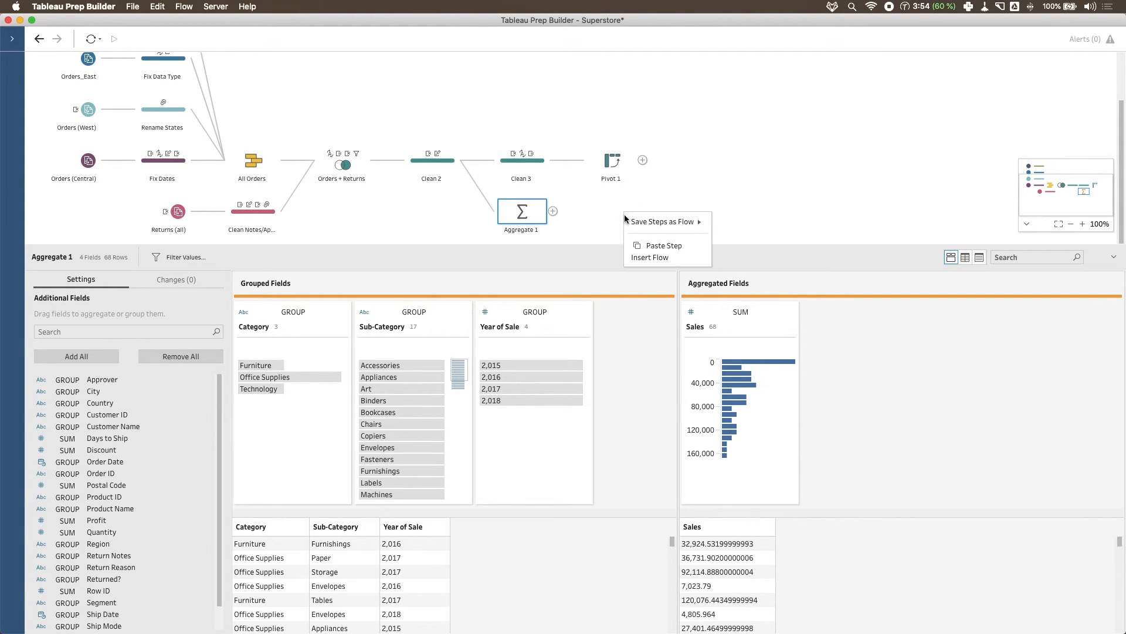
left_click(651, 246)
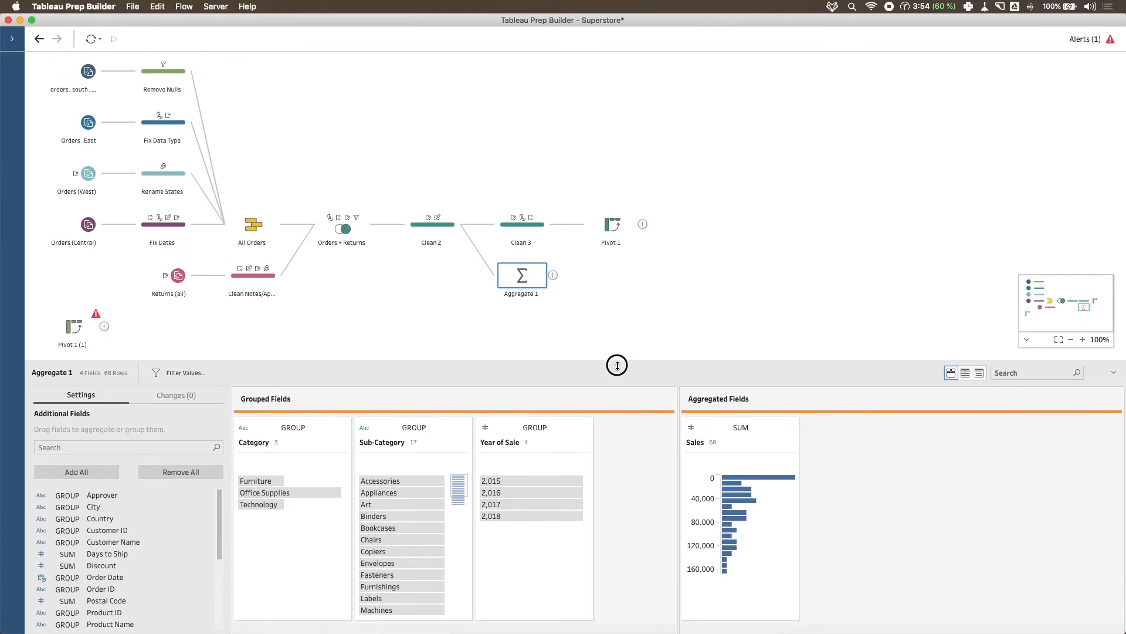
left_click_drag(79, 330, 623, 284)
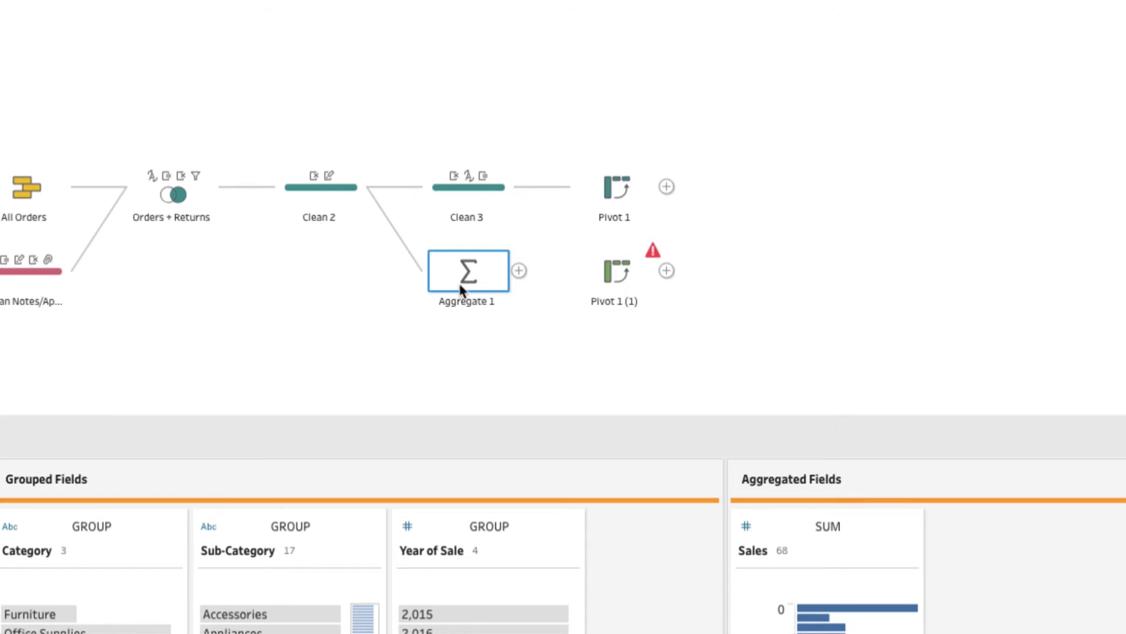
Connect Aggregate 1 to the pasted pivot with the Add option.
left_click_drag(458, 271, 587, 273)
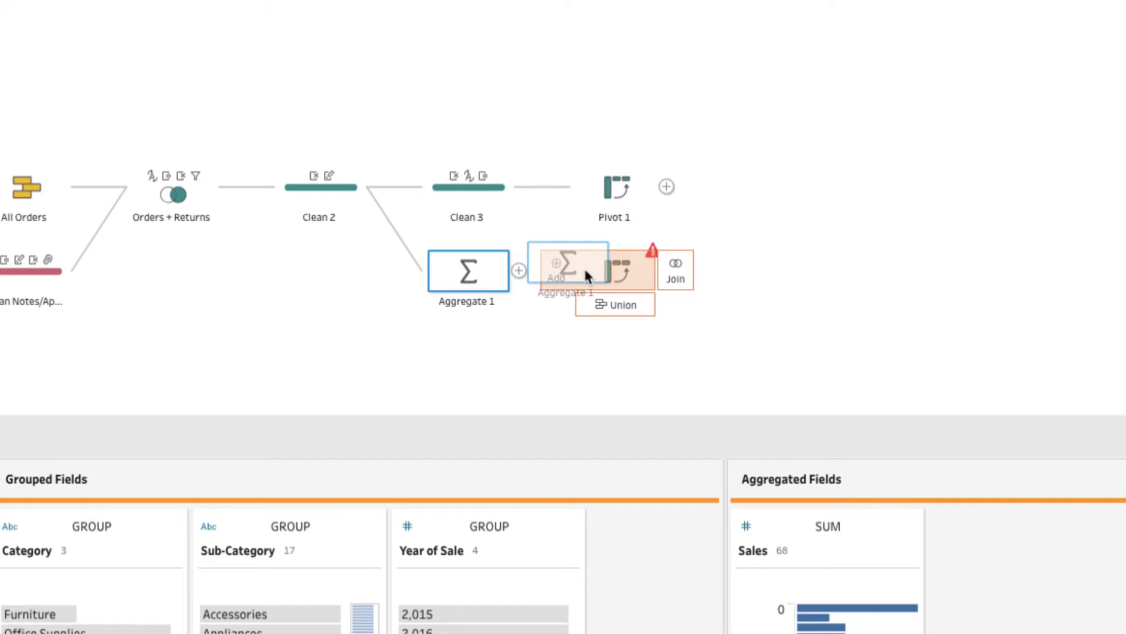
left_click_drag(585, 271, 556, 270)
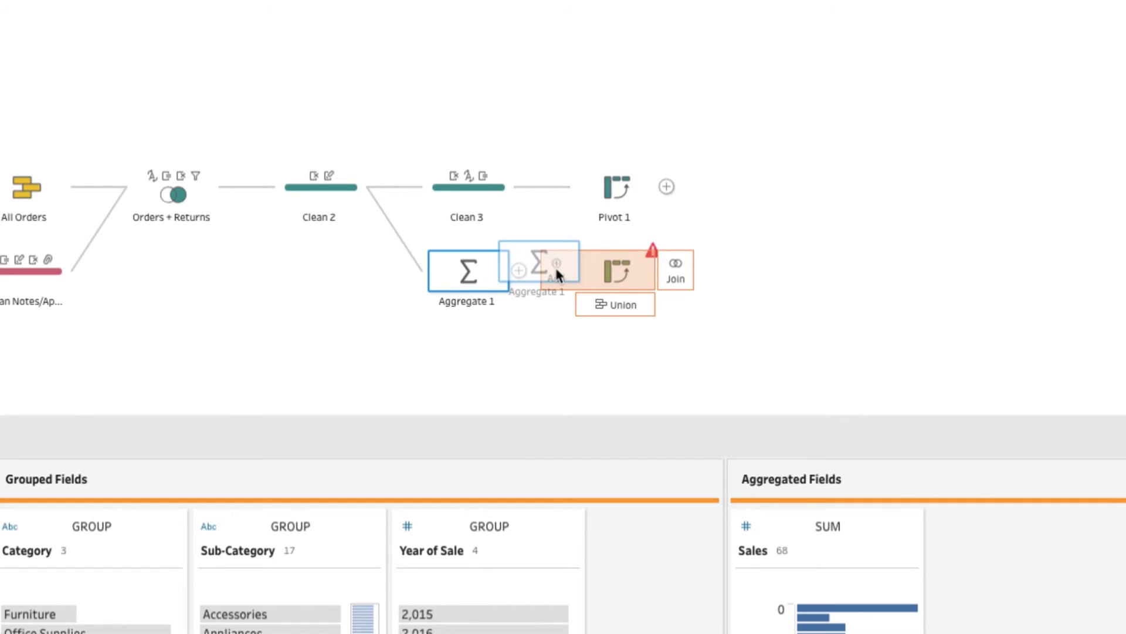
left_click_drag(556, 270, 556, 269)
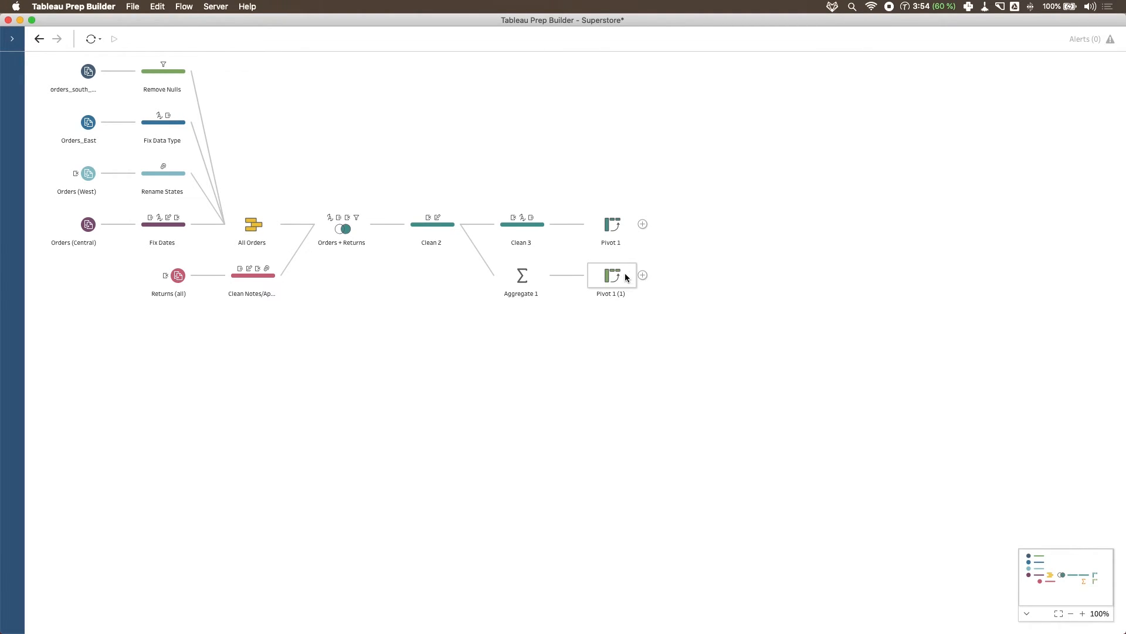
Compare the pivot results of Pivot 1 with those of its copy after Aggregate 1, including all year columns.
left_click(619, 229)
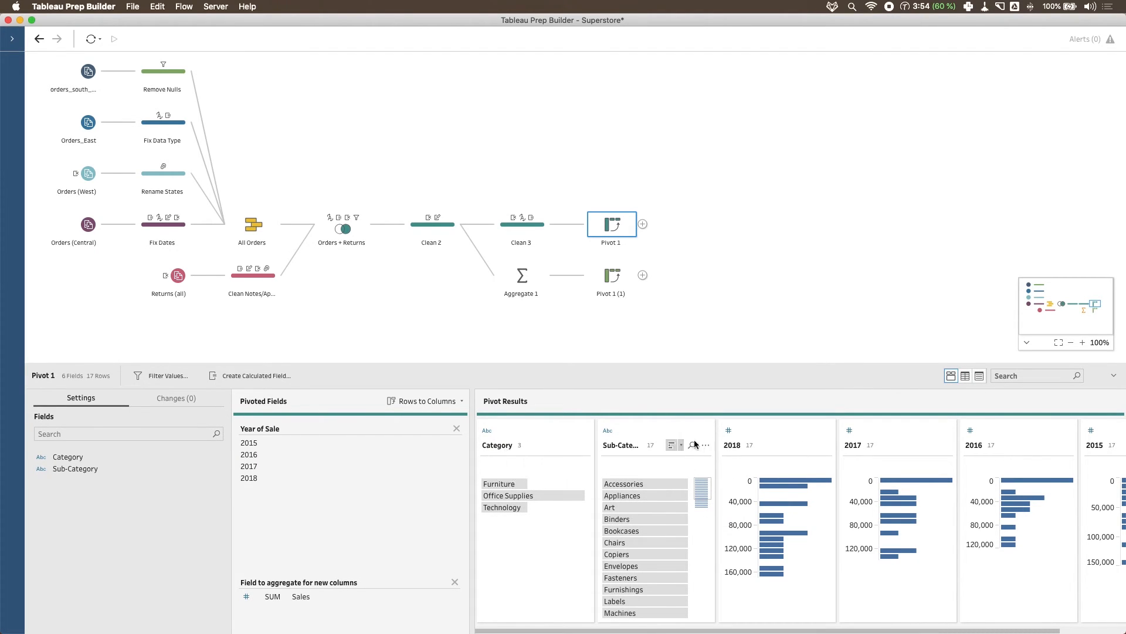
left_click(612, 281)
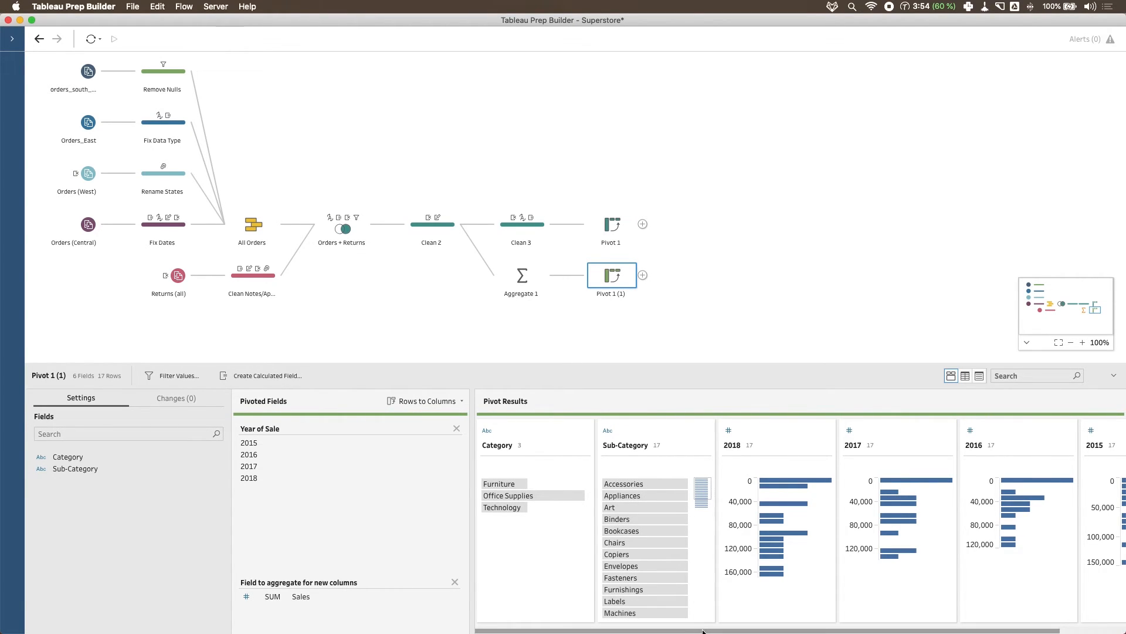
left_click_drag(703, 631, 799, 629)
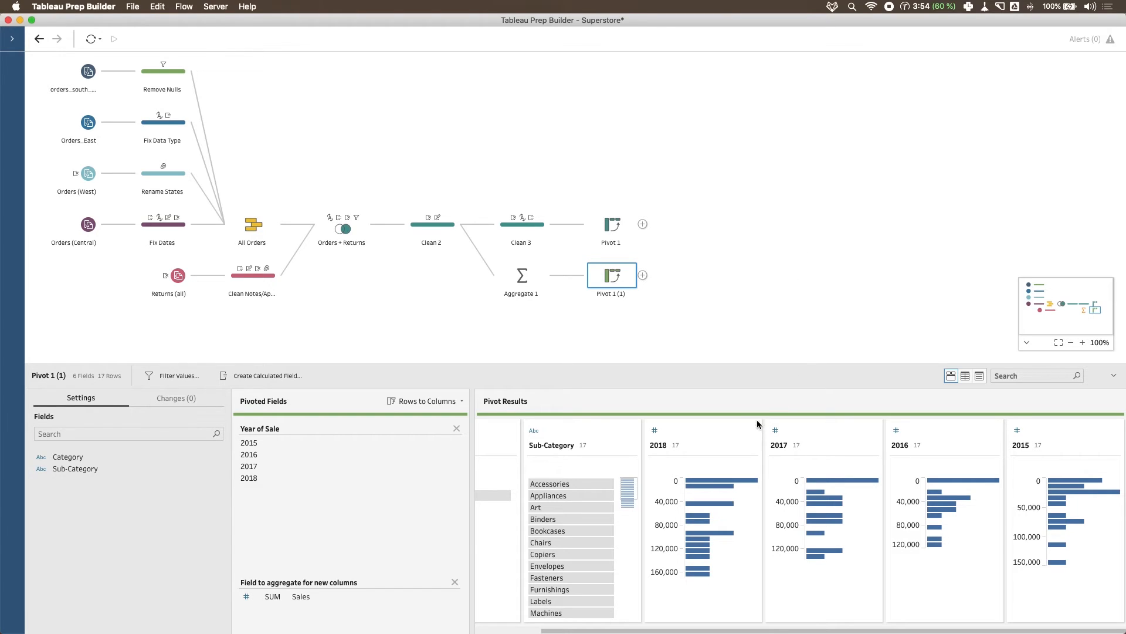
Add a pivot step after Pivot 1 and pivot the 2015, 2016, 2017 and 2018 fields from columns to rows.
left_click(643, 223)
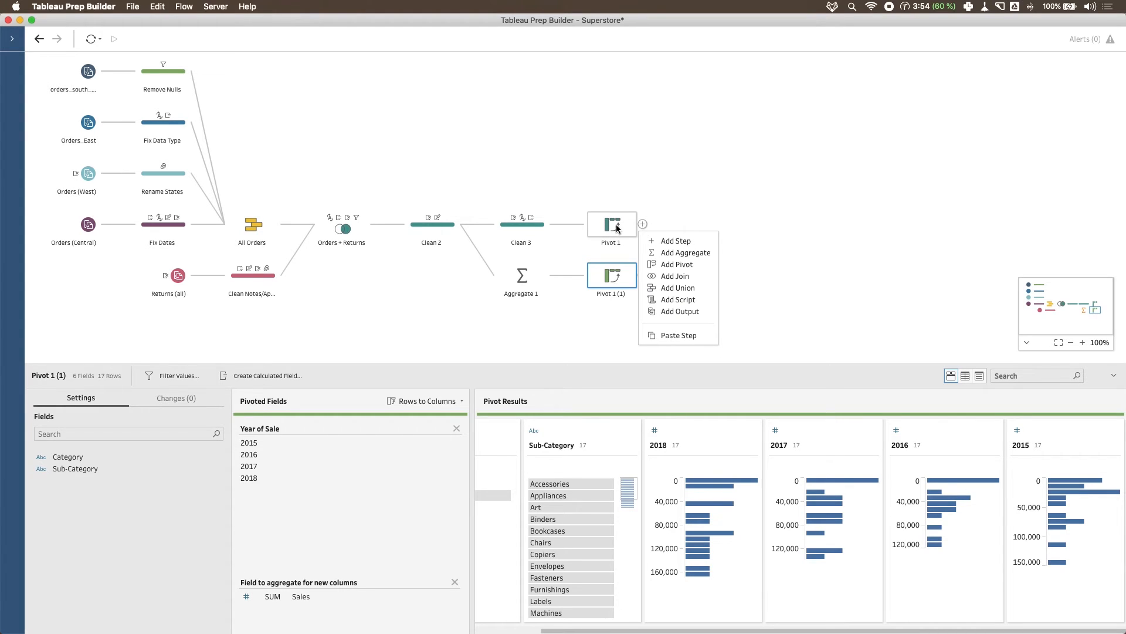
left_click(692, 264)
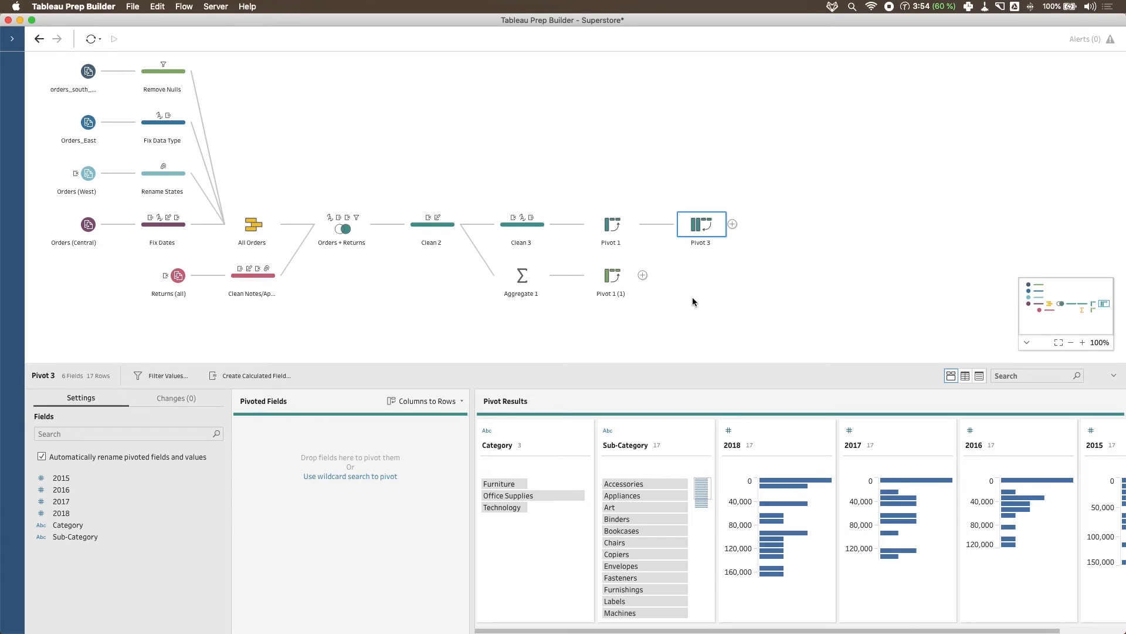
left_click_drag(621, 365, 633, 302)
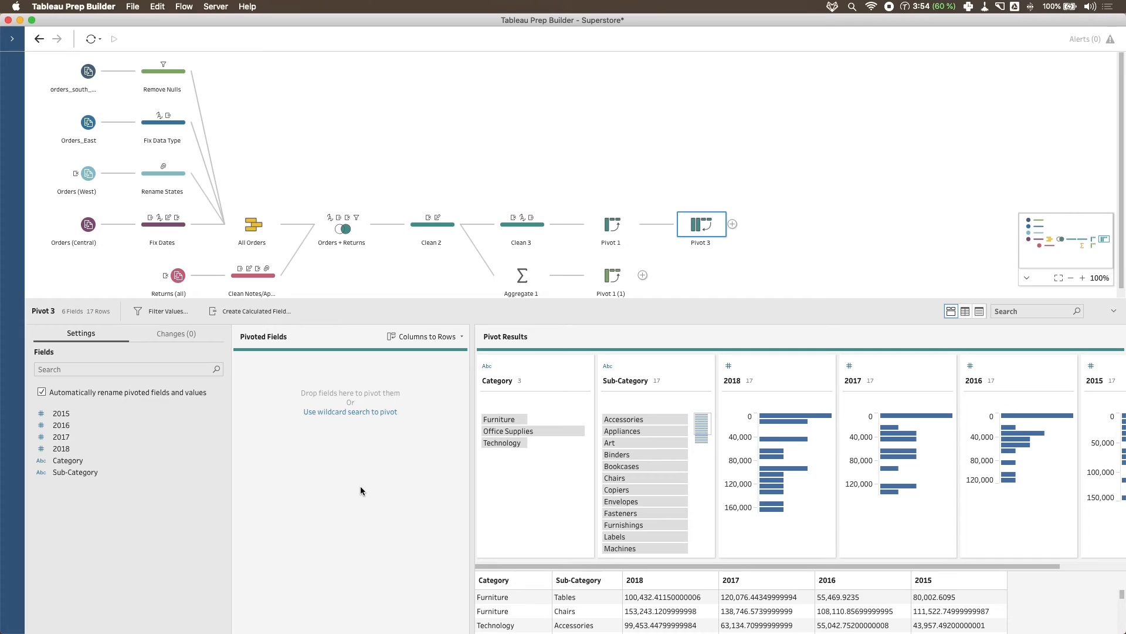
left_click(69, 413)
left_click(78, 452, "shift")
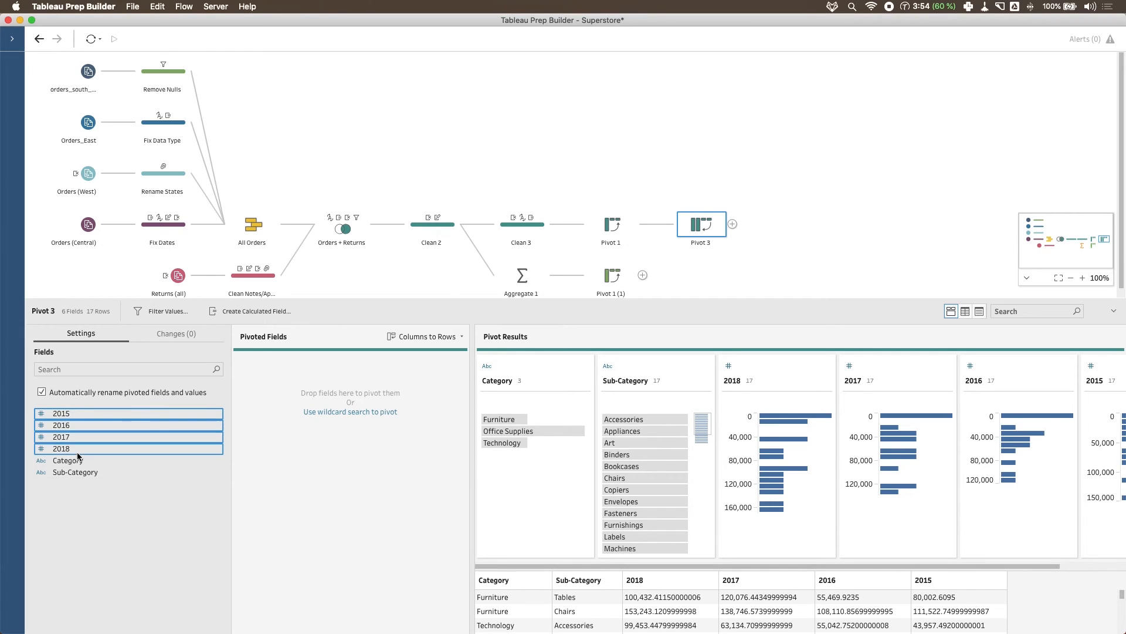
left_click_drag(201, 421, 299, 392)
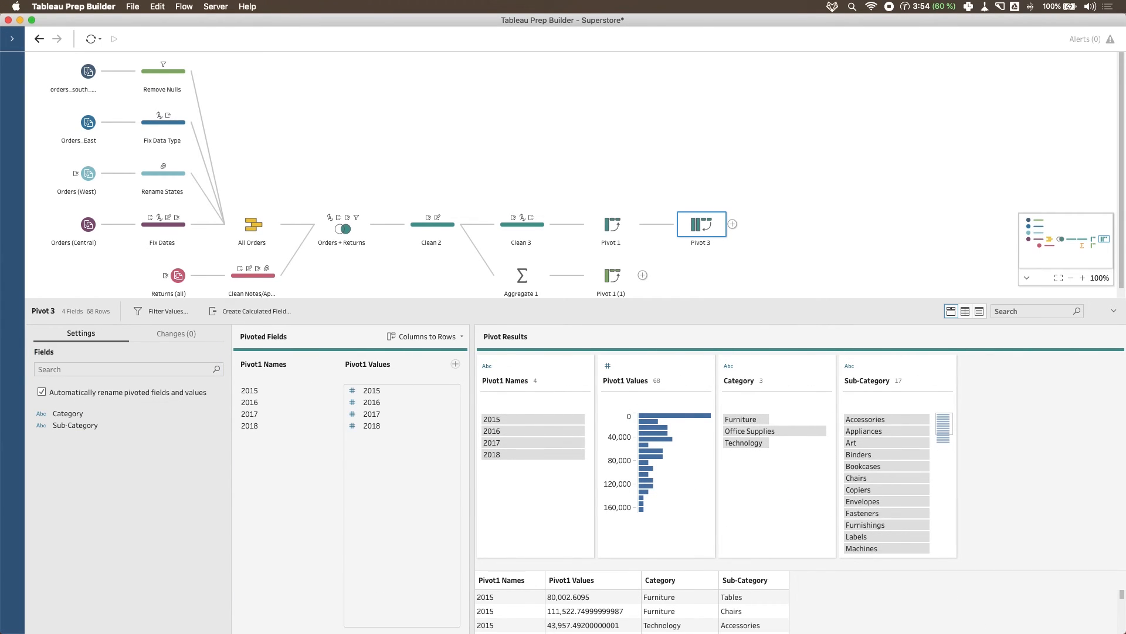
Rename the Pivot1 Names field to Year and the Pivot1 Values field to Sales in the Pivot 3 results.
double_click(500, 381)
type("Year")
key("Return")
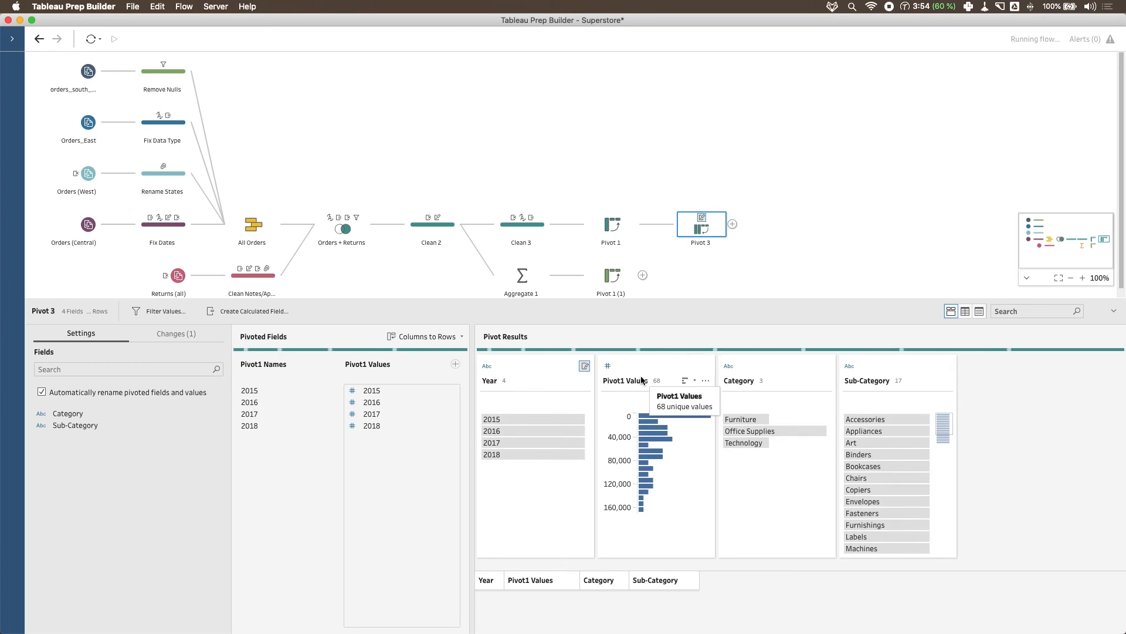
double_click(632, 381)
type("Sales")
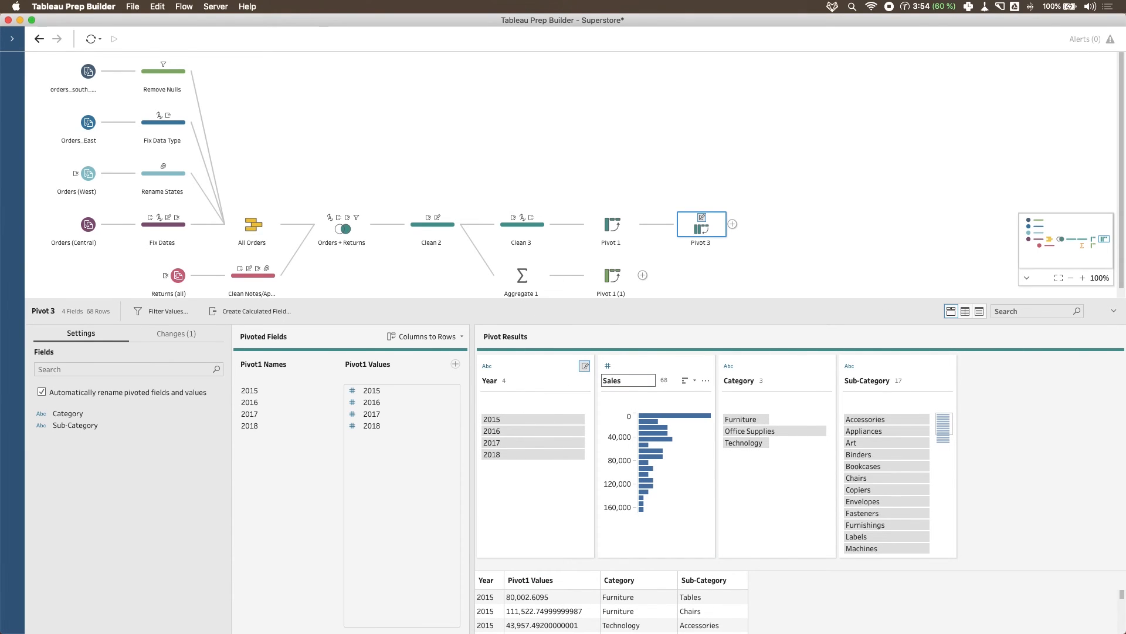
key("Return")
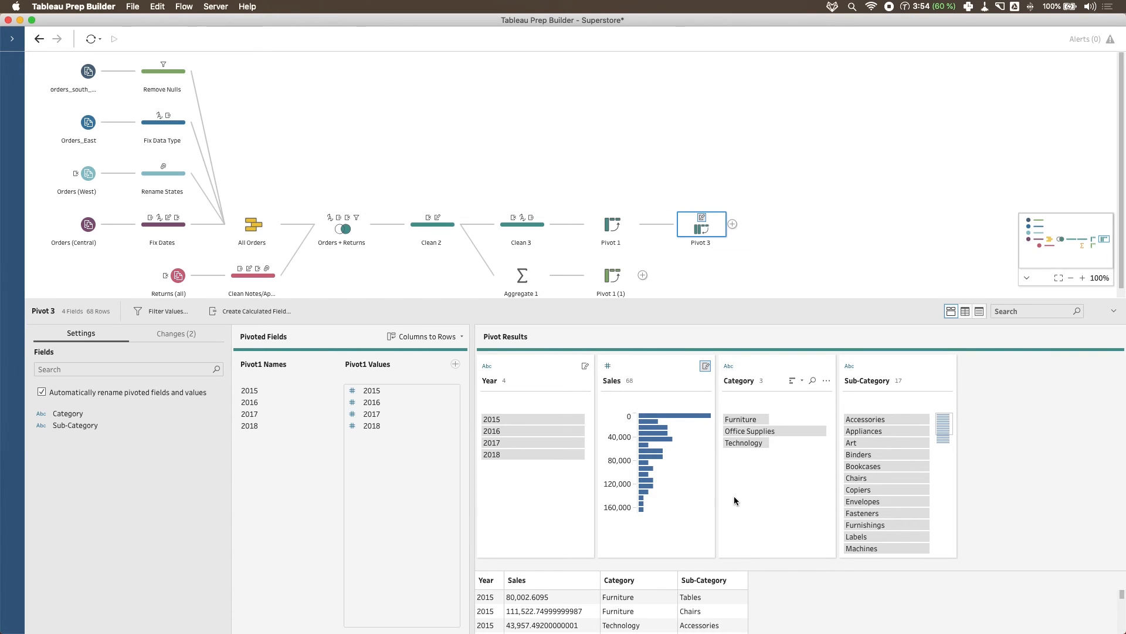
Review the grouped and aggregated fields of Aggregate 1 and the aggregation options for Sales in Pivot 1.
left_click(521, 275)
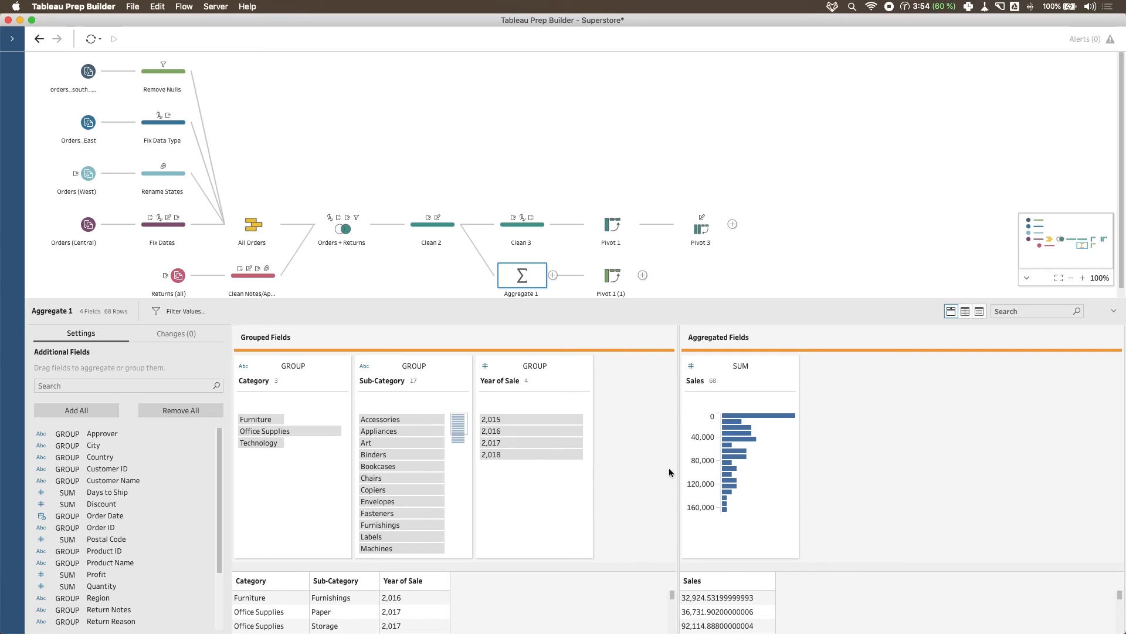
left_click_drag(836, 300, 846, 383)
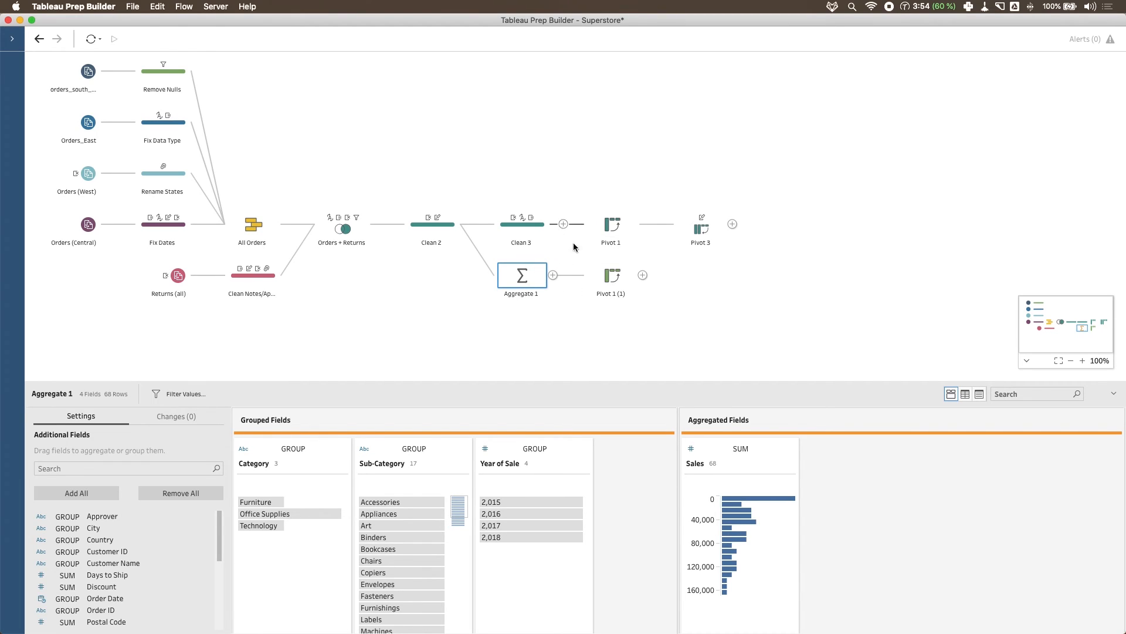
left_click(612, 223)
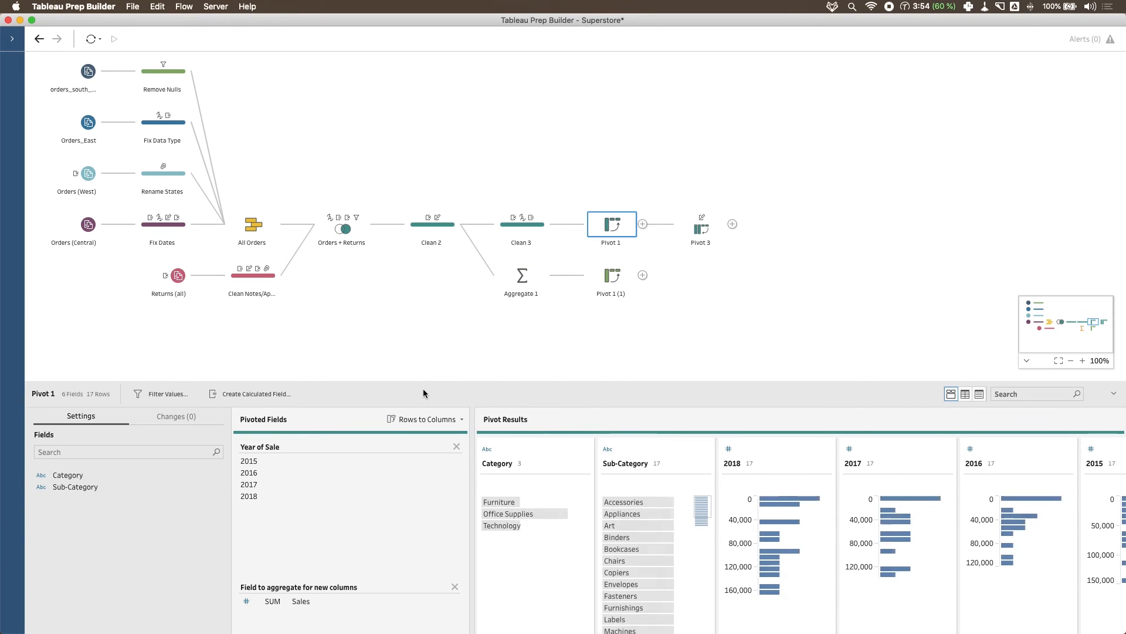
left_click_drag(496, 367, 493, 238)
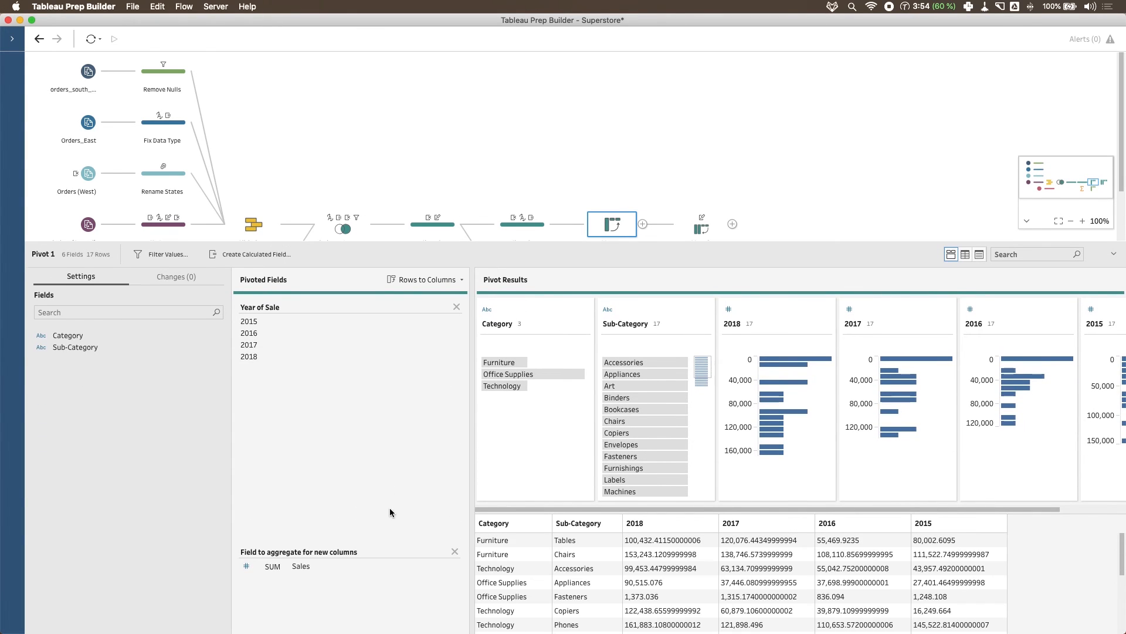
left_click(271, 566)
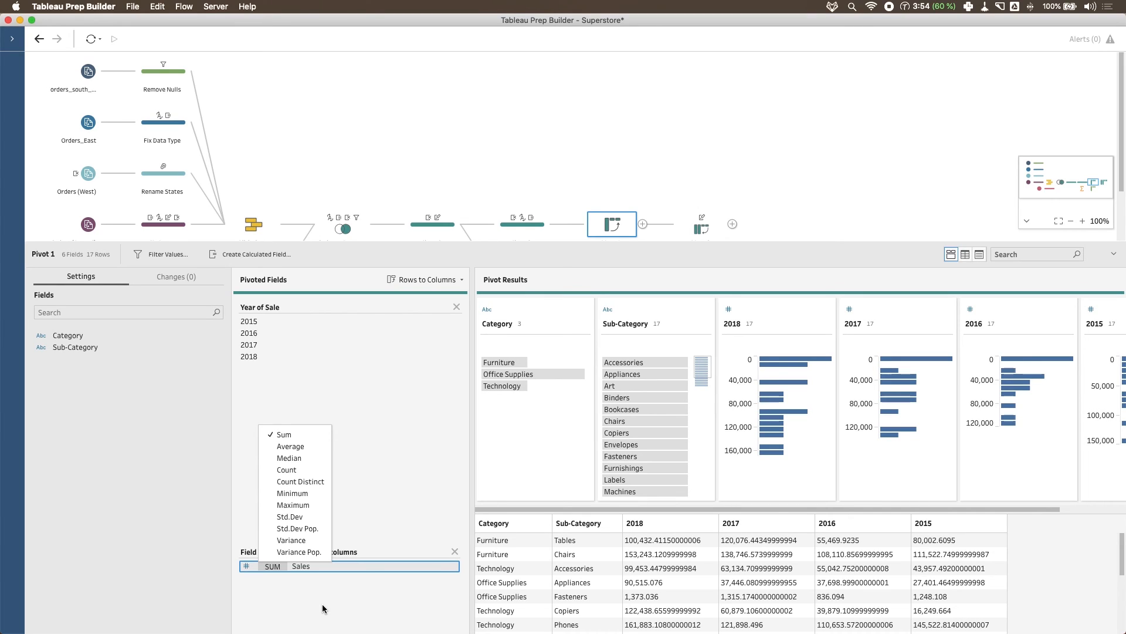
left_click(748, 180)
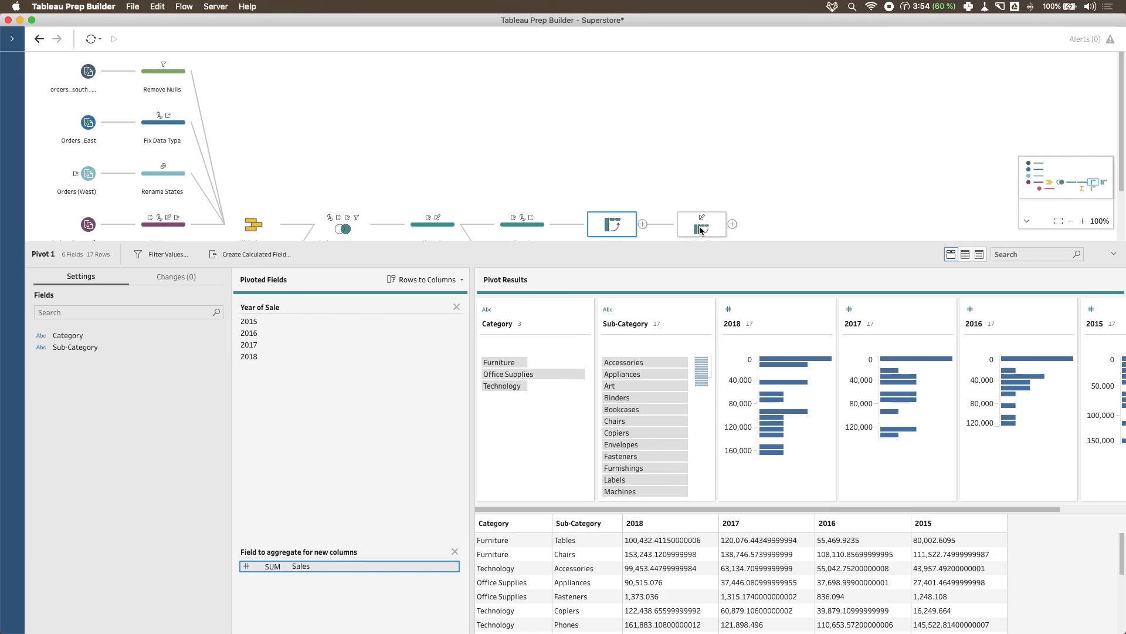
Review the list of changes recorded in the Pivot 3 step.
mouse_move(703, 220)
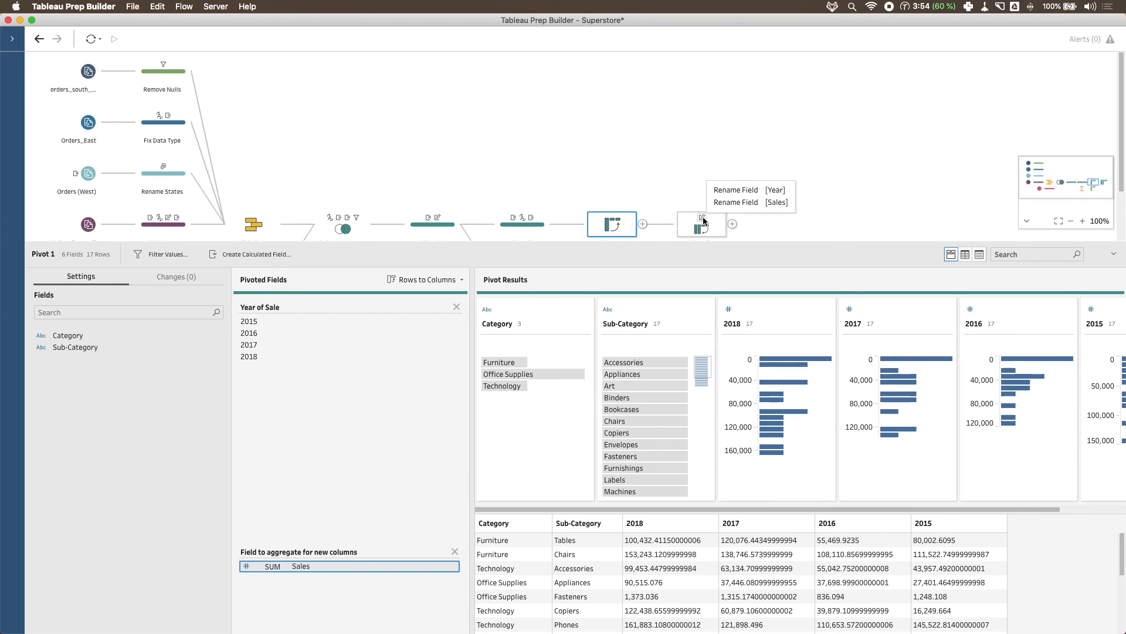
left_click(707, 229)
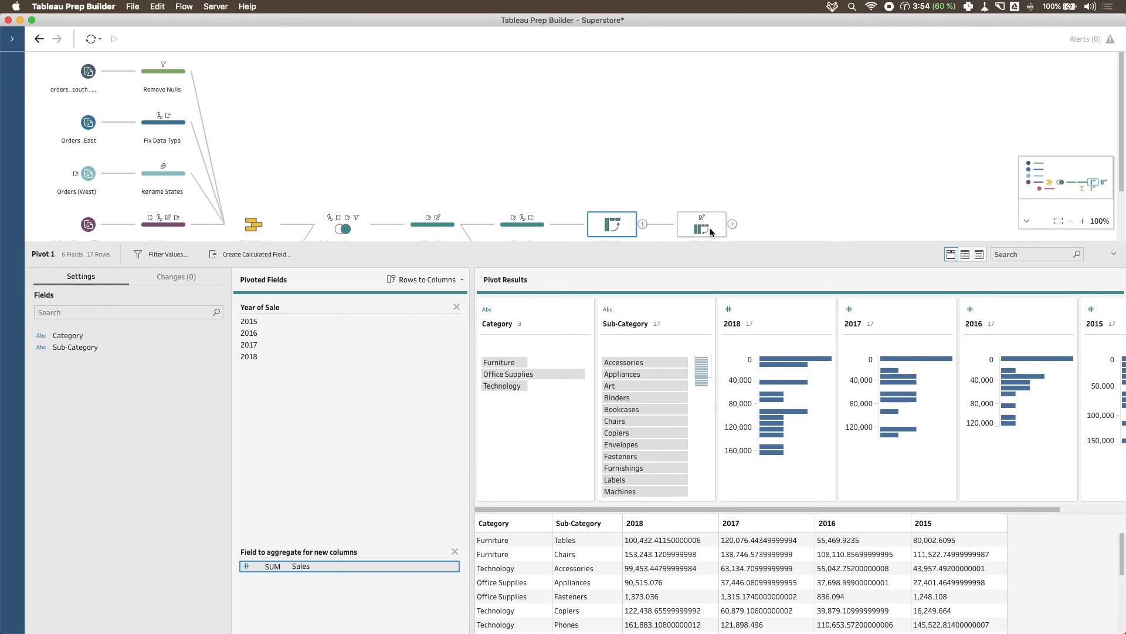
left_click(178, 280)
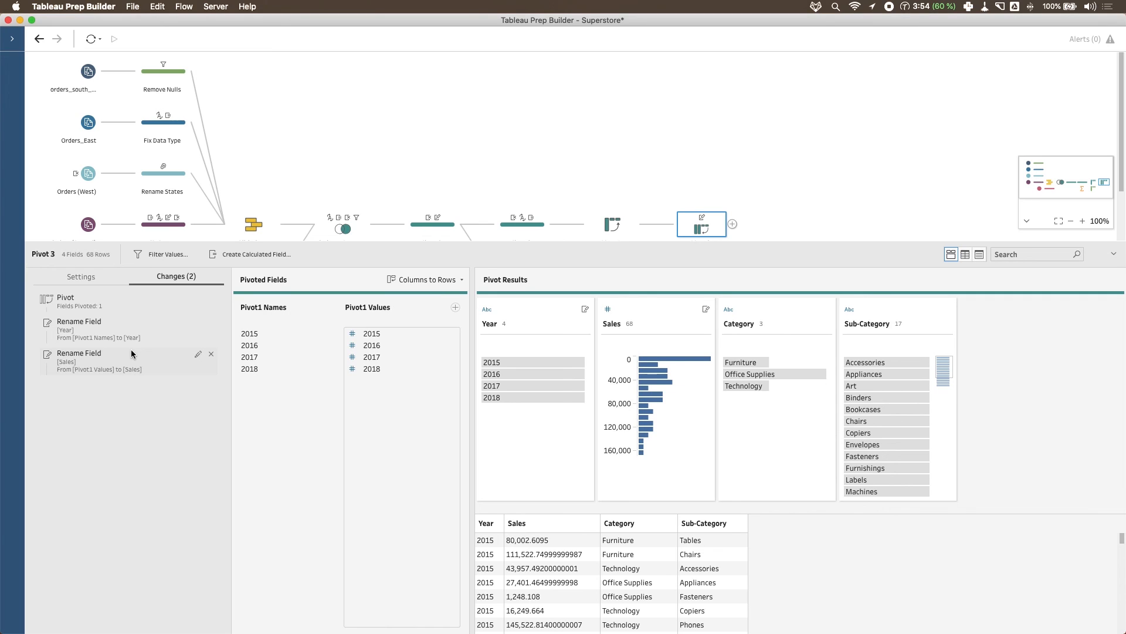
left_click_drag(776, 243, 774, 352)
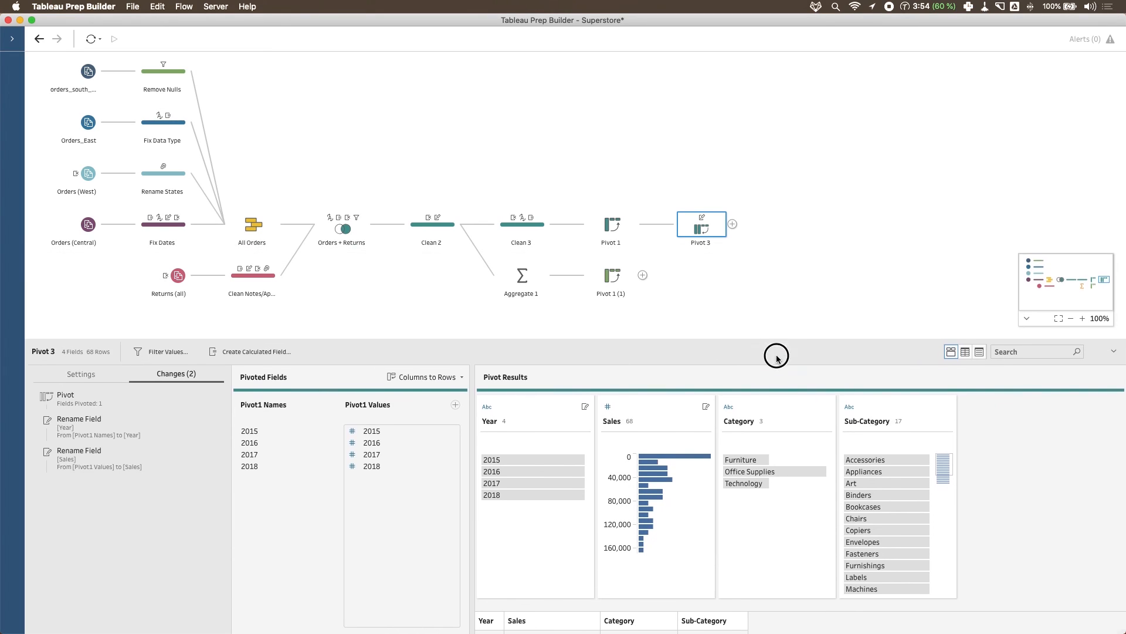